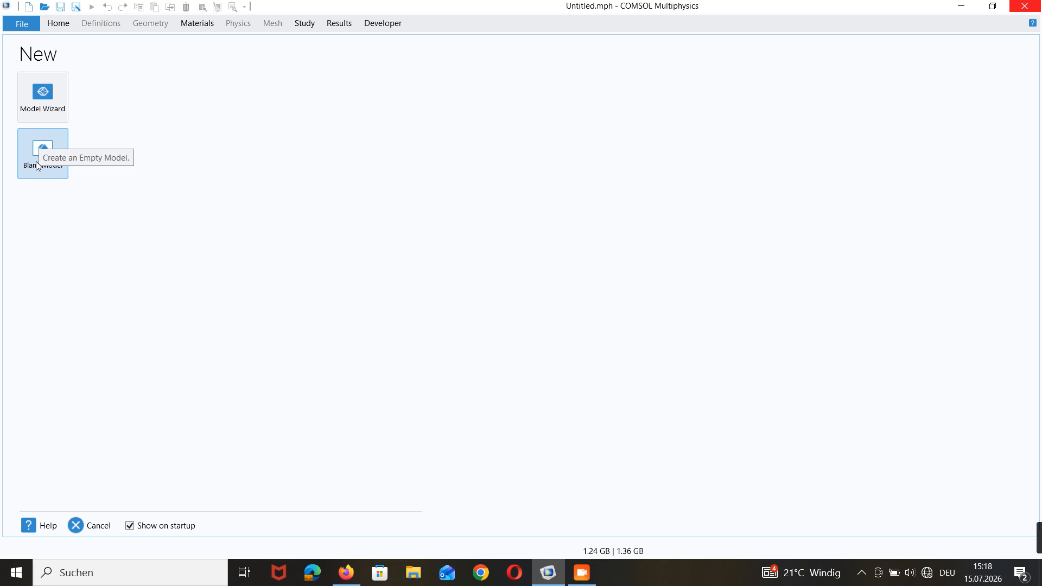
# Start a 2D model with the Model Wizard and add the Laminar Flow (spf) interface from Single-Phase Flow.
pyautogui.click(38, 105)
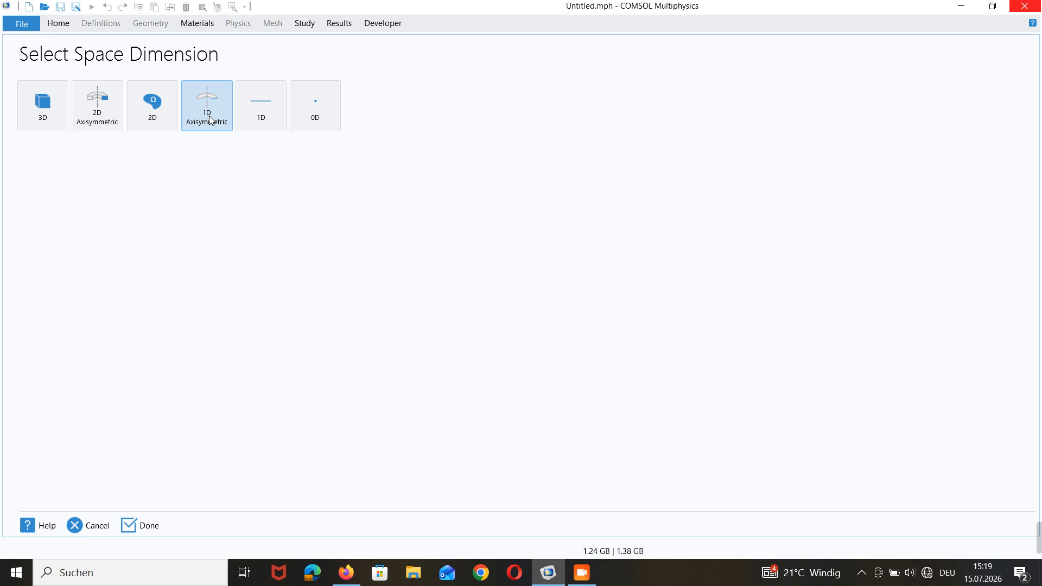
pyautogui.click(157, 110)
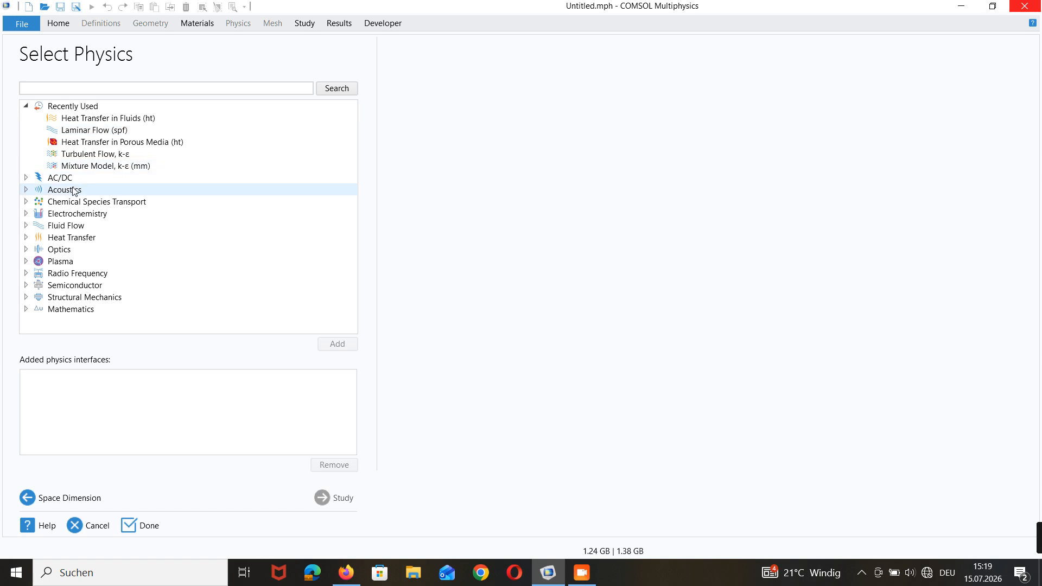
pyautogui.click(27, 106)
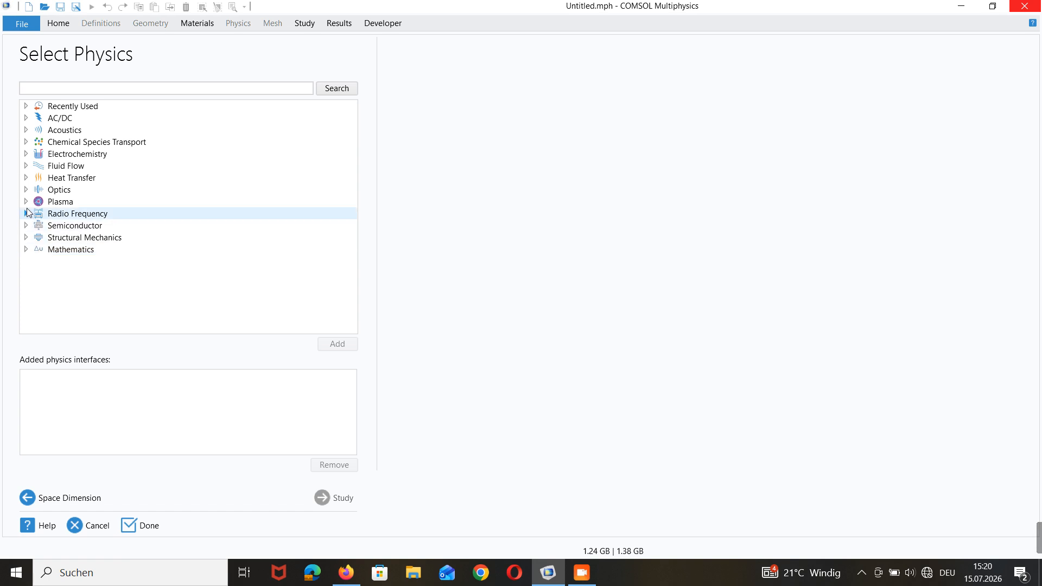
pyautogui.click(25, 167)
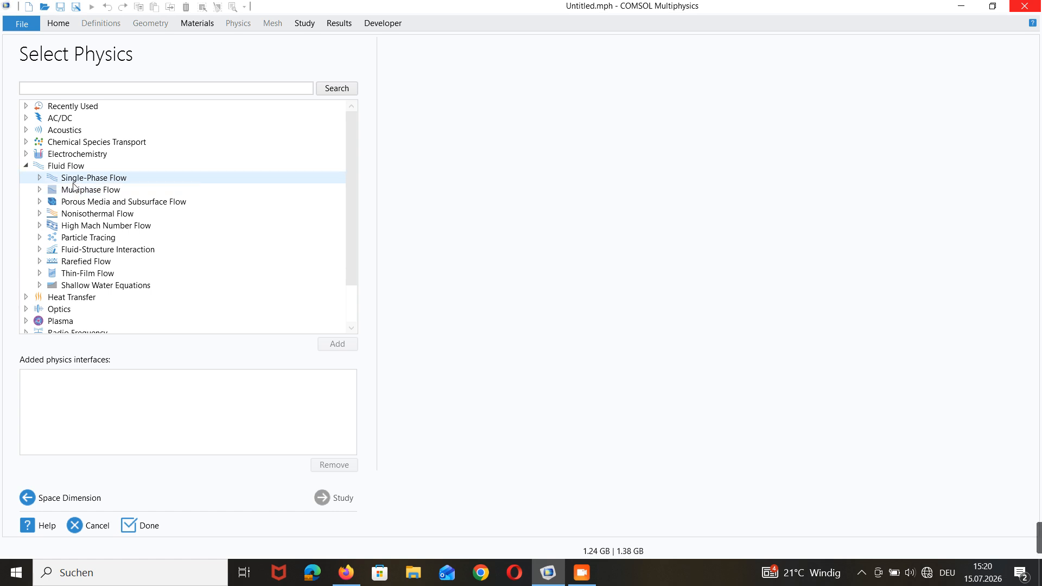
pyautogui.click(40, 178)
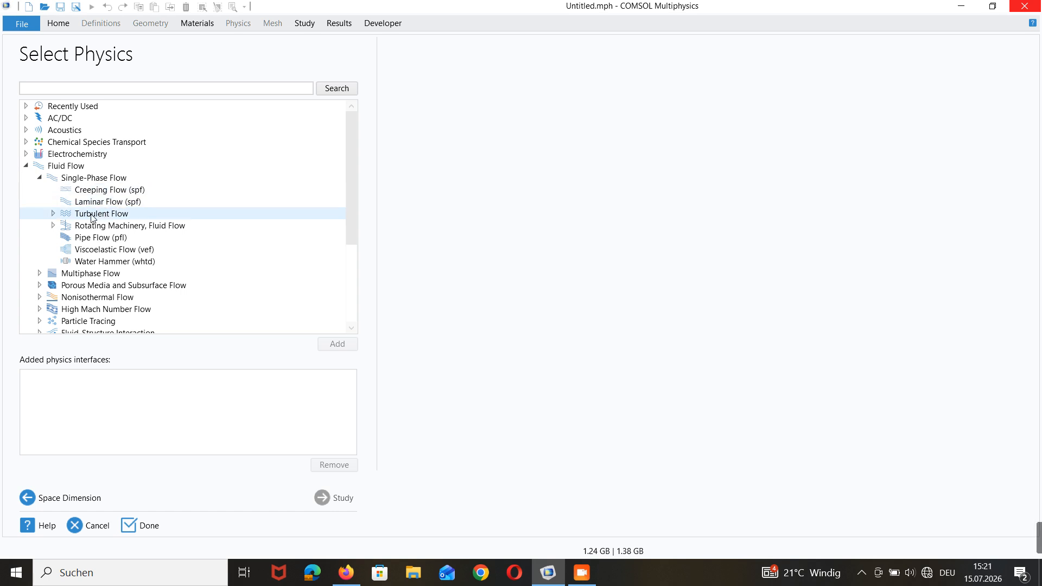
pyautogui.click(53, 214)
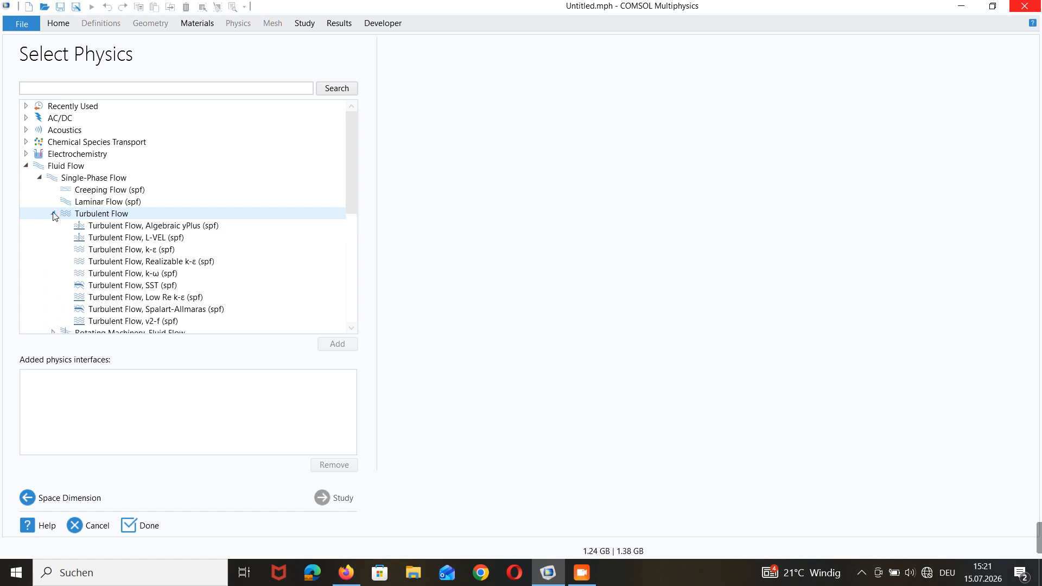
pyautogui.click(54, 214)
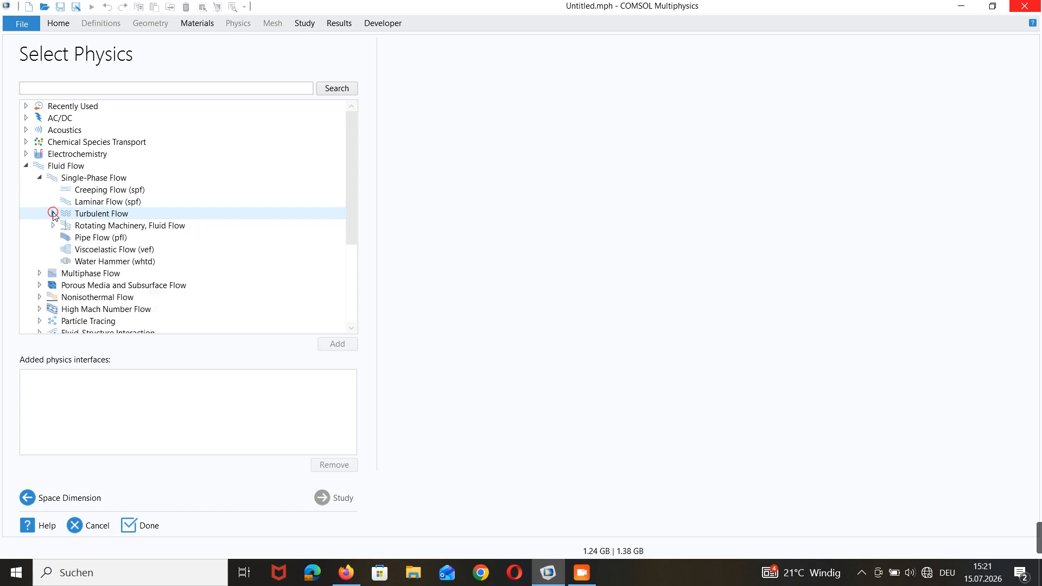
pyautogui.click(101, 202)
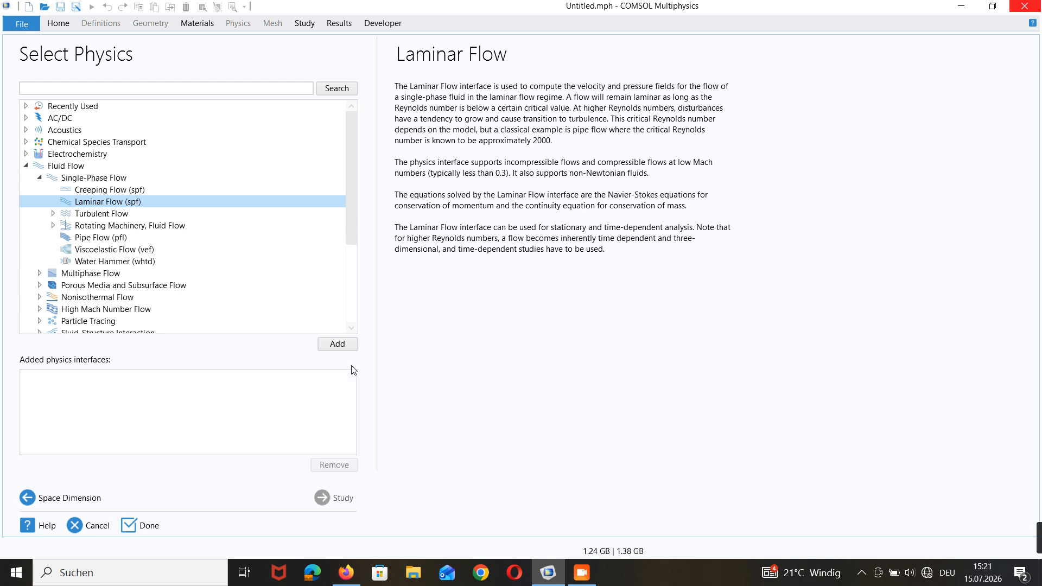
pyautogui.click(337, 345)
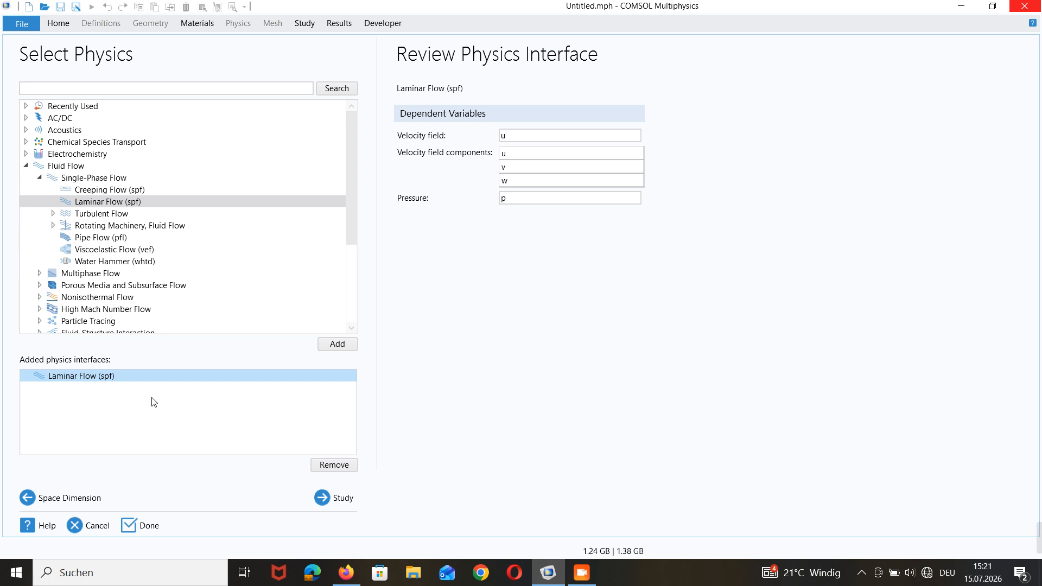
# Choose a Time Dependent study for the Laminar Flow model and finish the wizard.
pyautogui.click(334, 499)
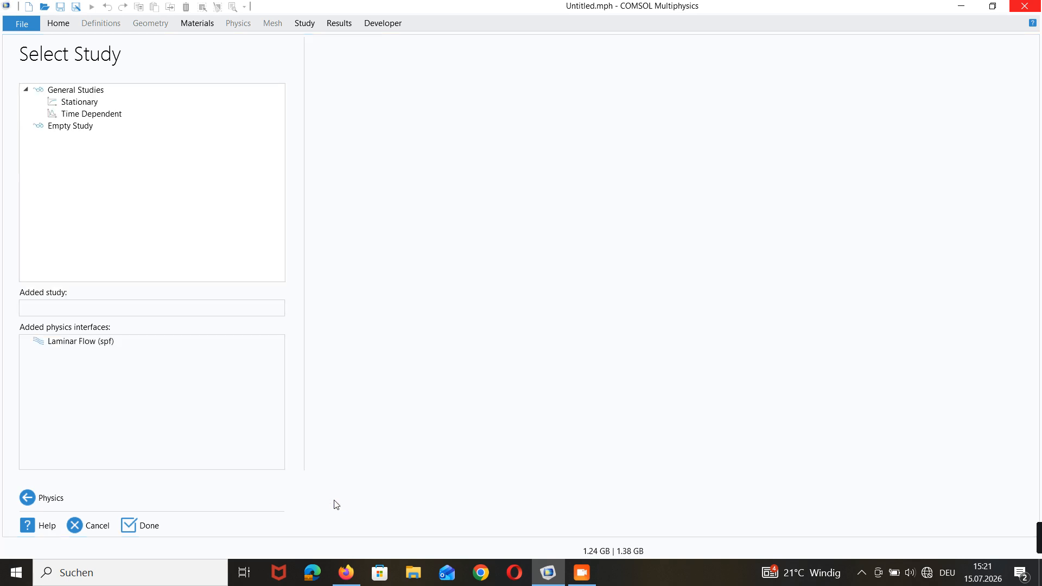
pyautogui.click(88, 115)
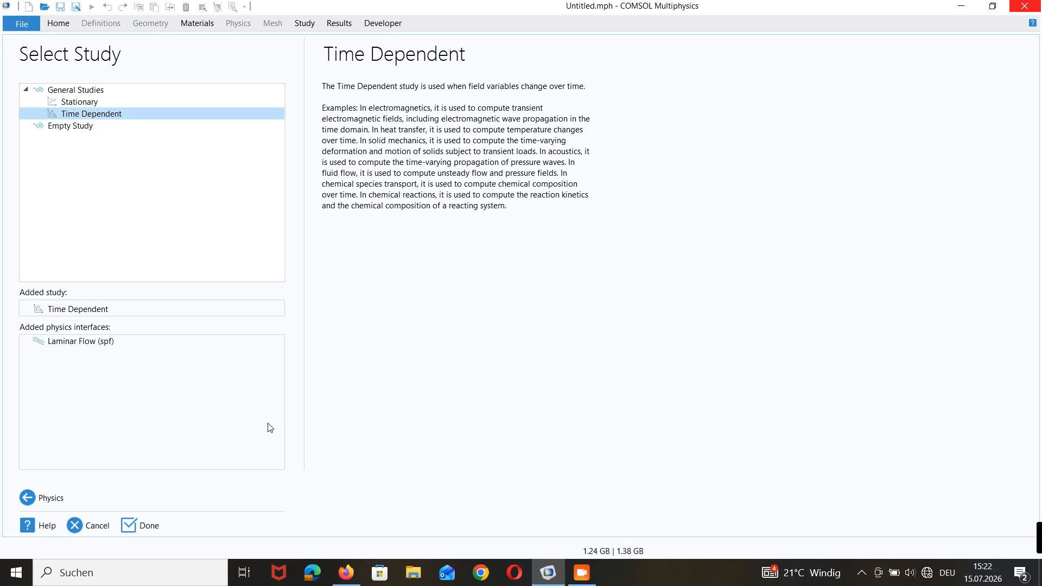
pyautogui.click(143, 524)
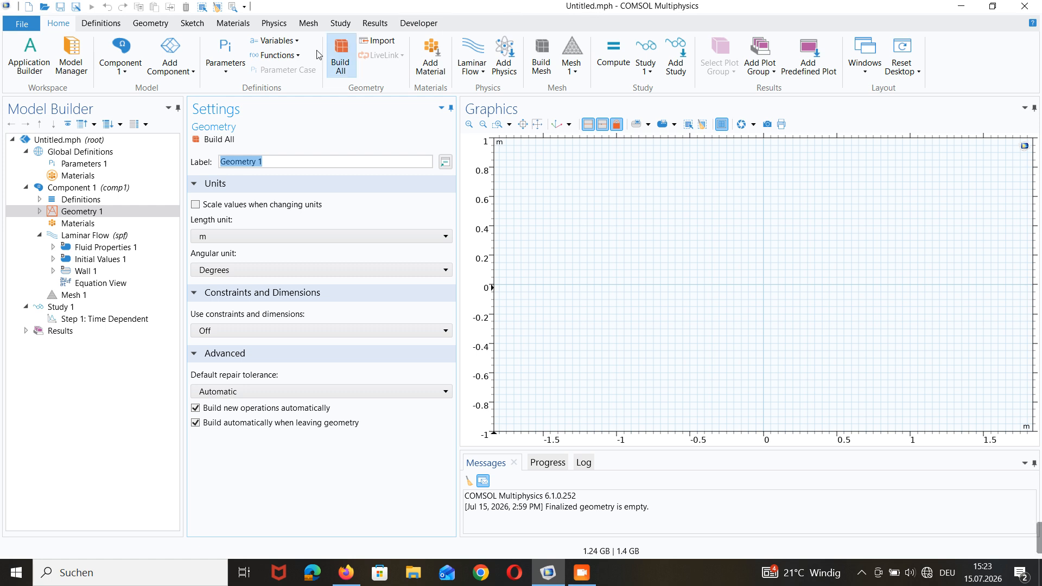
# Define a global parameter p with the expression 1e5[Pa] and the description Pressure in Parameters 1.
pyautogui.click(85, 169)
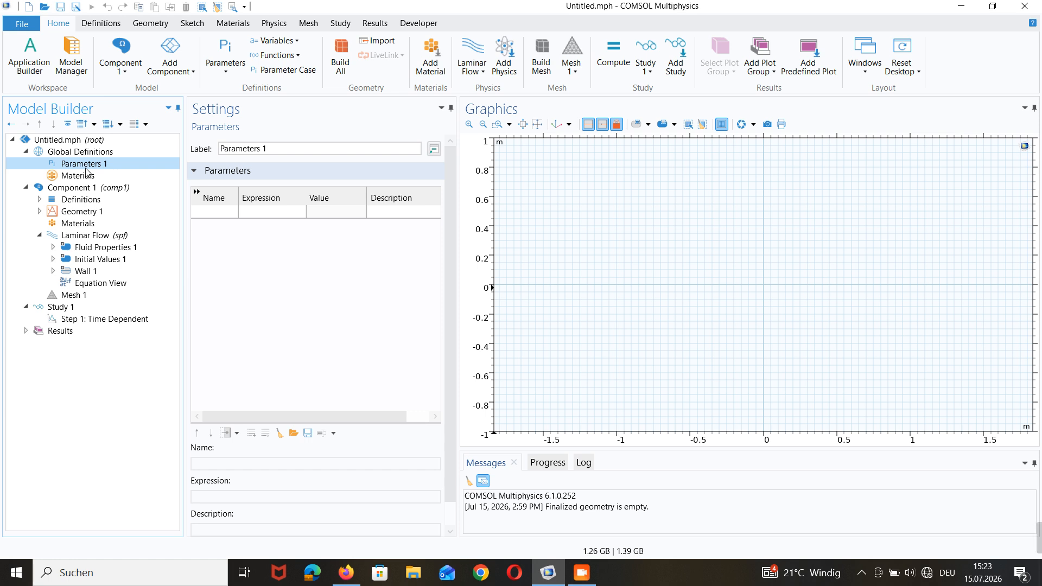
pyautogui.click(41, 200)
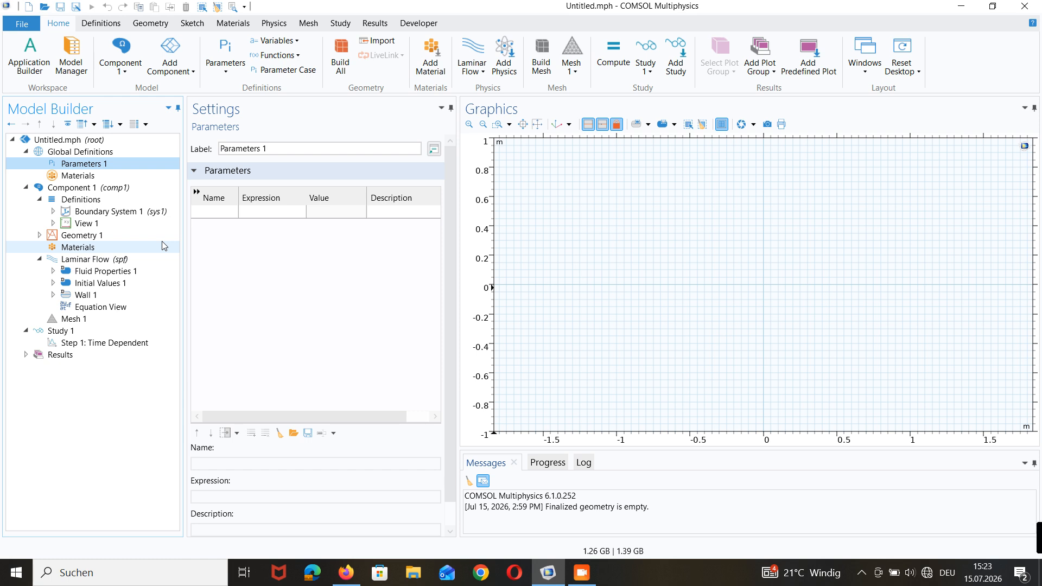
pyautogui.click(96, 165)
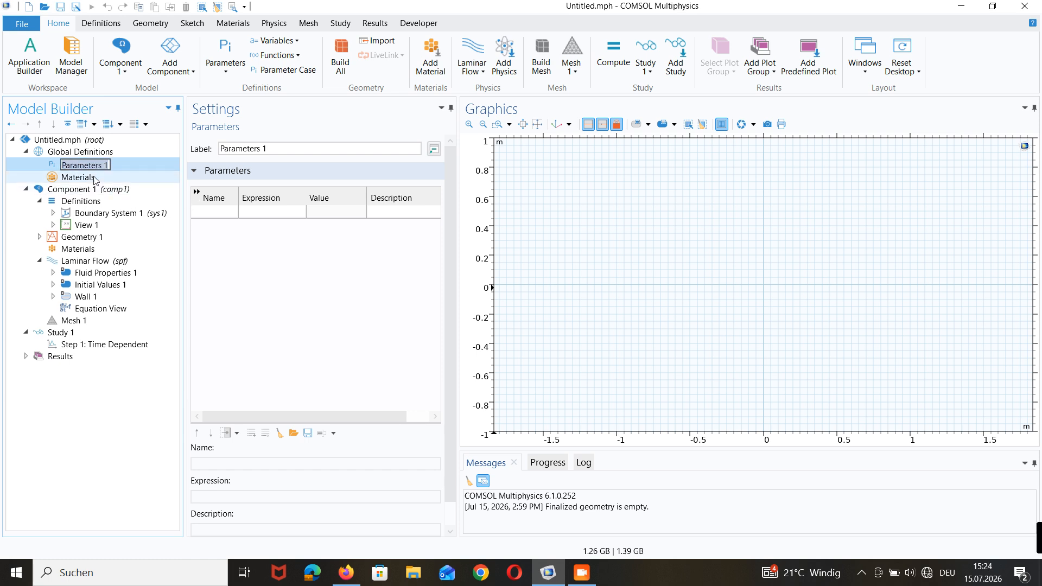
pyautogui.click(93, 178)
pyautogui.click(88, 165)
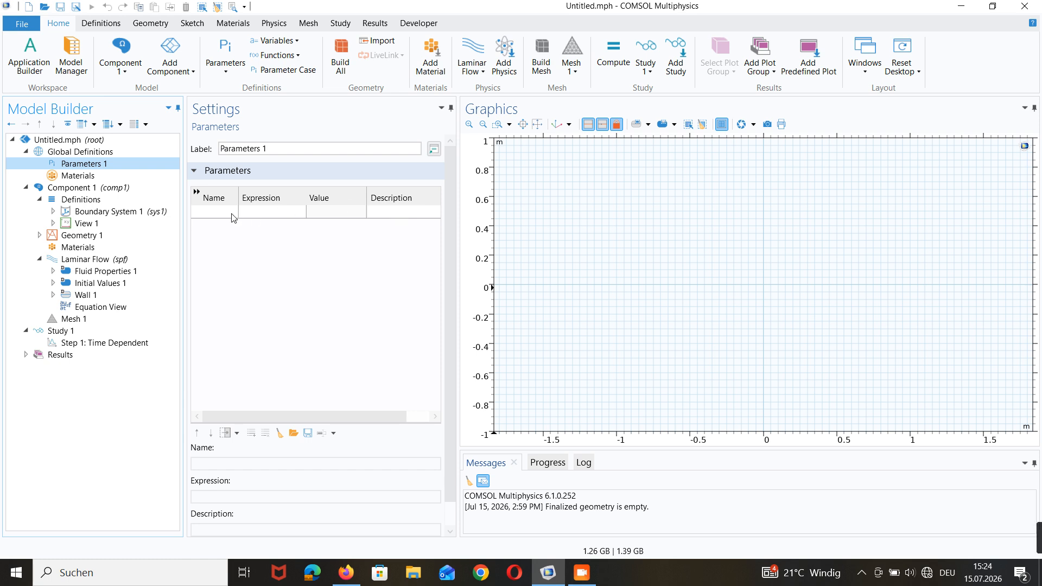
pyautogui.click(215, 212)
pyautogui.write('p')
pyautogui.click(273, 213)
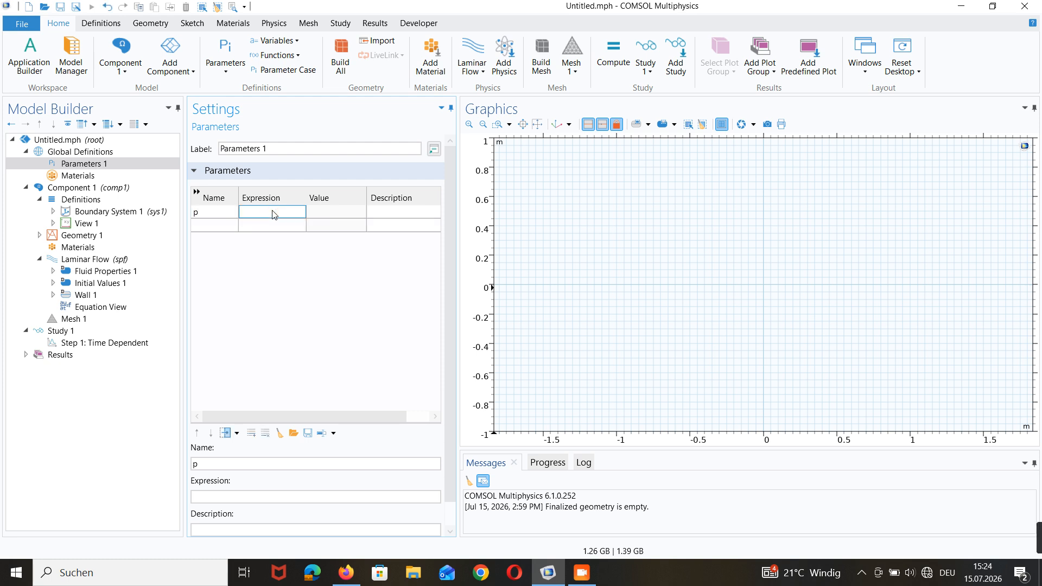
pyautogui.write('1e5')
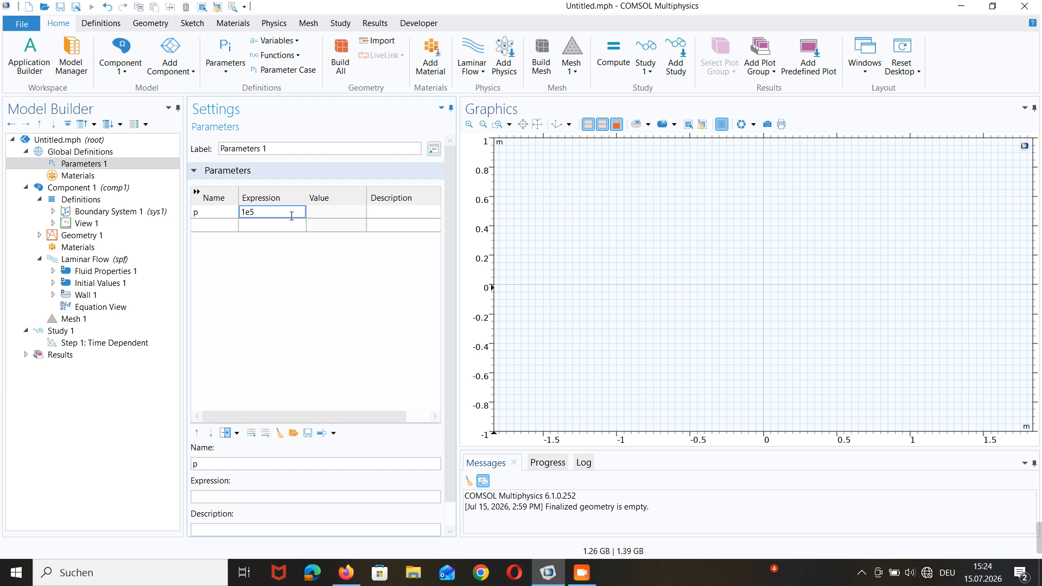
pyautogui.write('[Pa]')
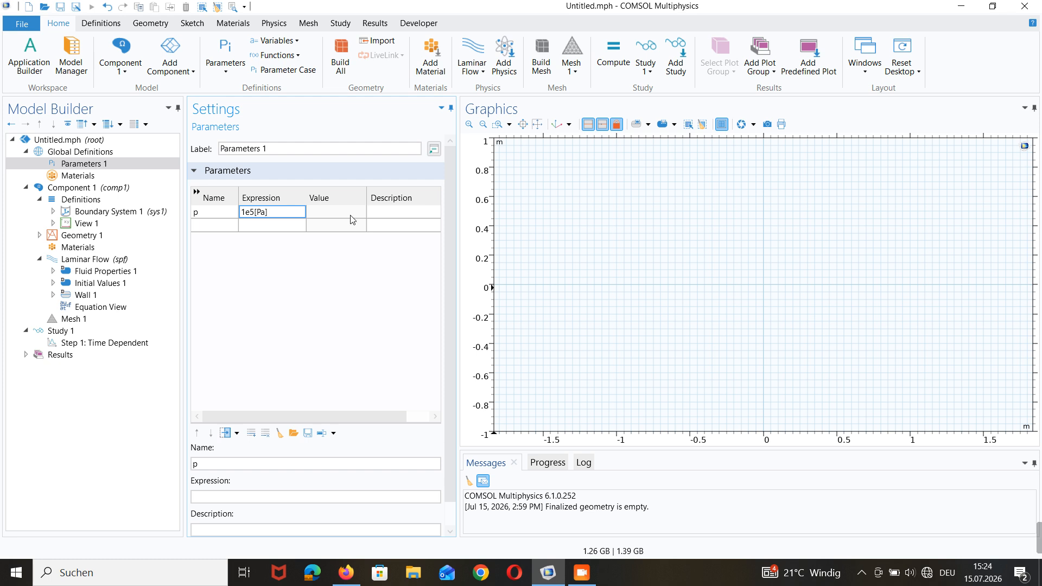
pyautogui.click(385, 211)
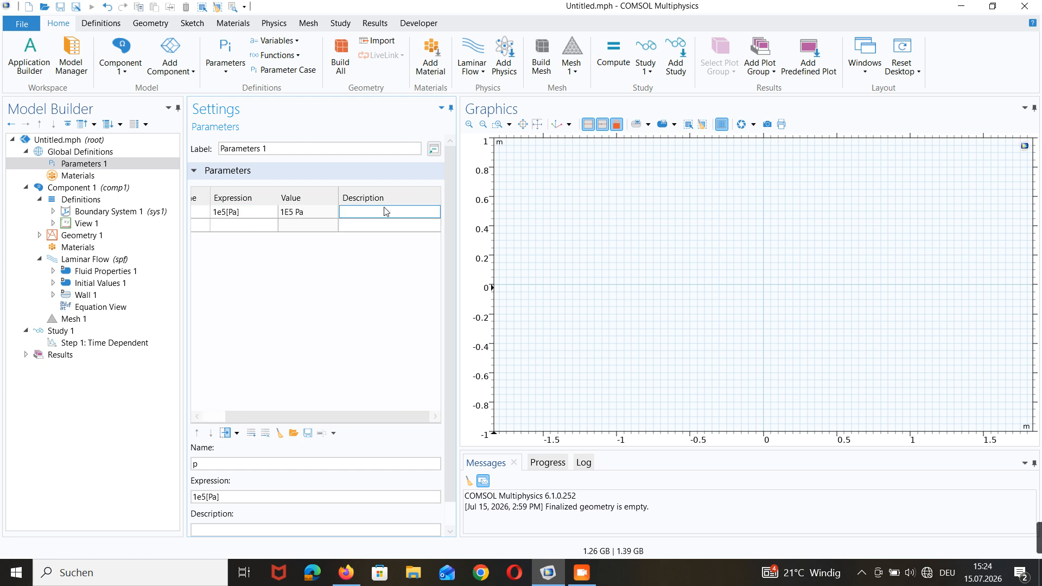
pyautogui.write('Pressure')
pyautogui.click(354, 275)
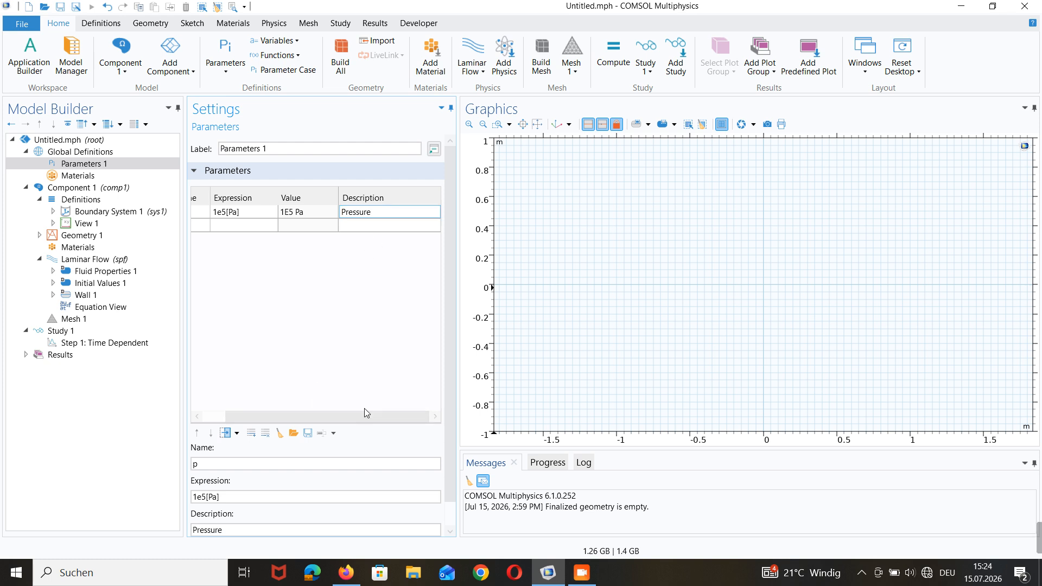
pyautogui.moveTo(364, 418); pyautogui.dragTo(263, 383)
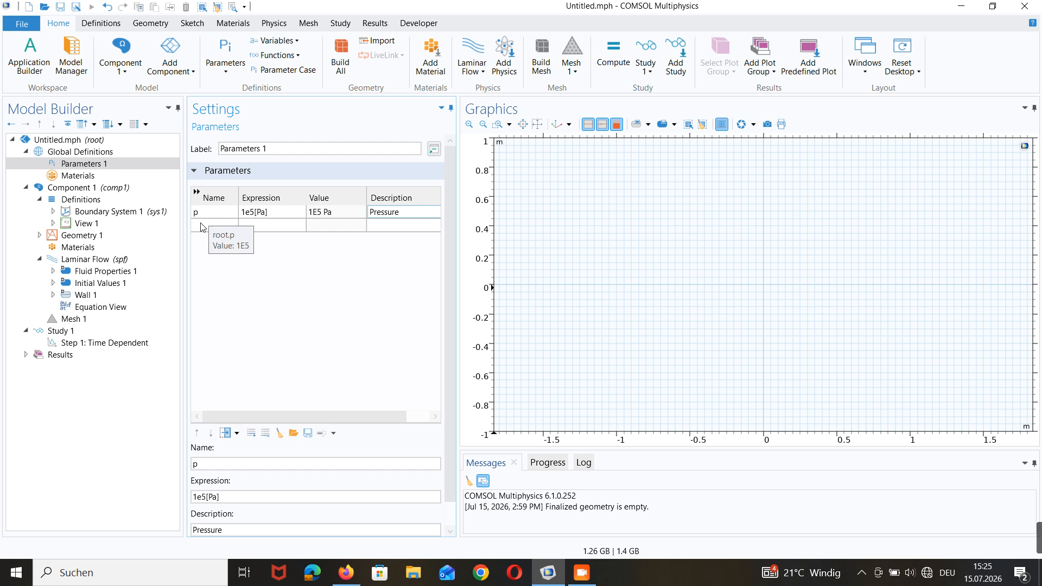
pyautogui.click(198, 218)
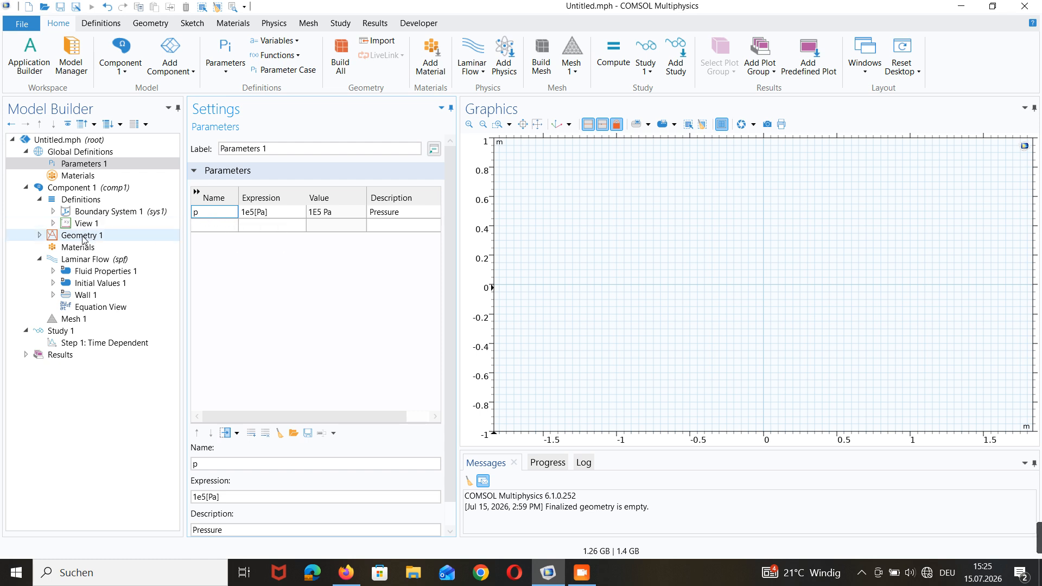
# Examine the component's definitions, the Geometry 1 settings and the geometry primitives and operations on offer.
pyautogui.click(71, 202)
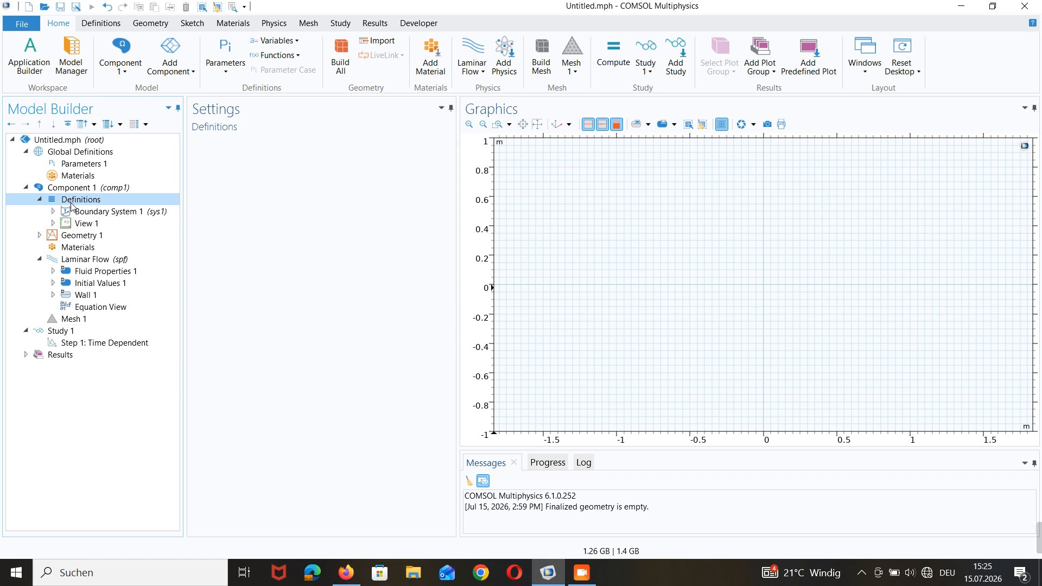
pyautogui.click(59, 239)
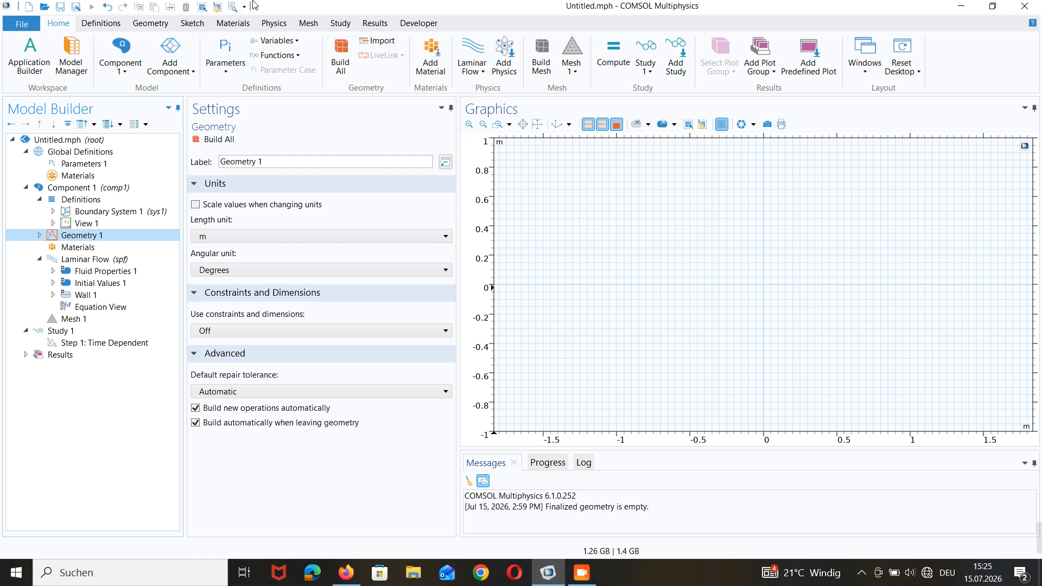
pyautogui.click(159, 28)
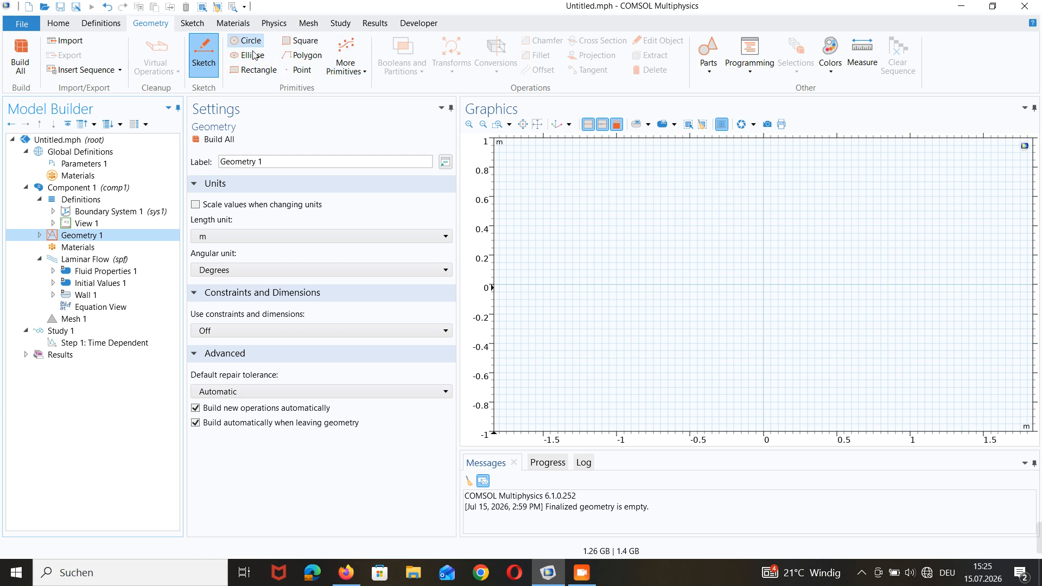
pyautogui.rightClick(85, 241)
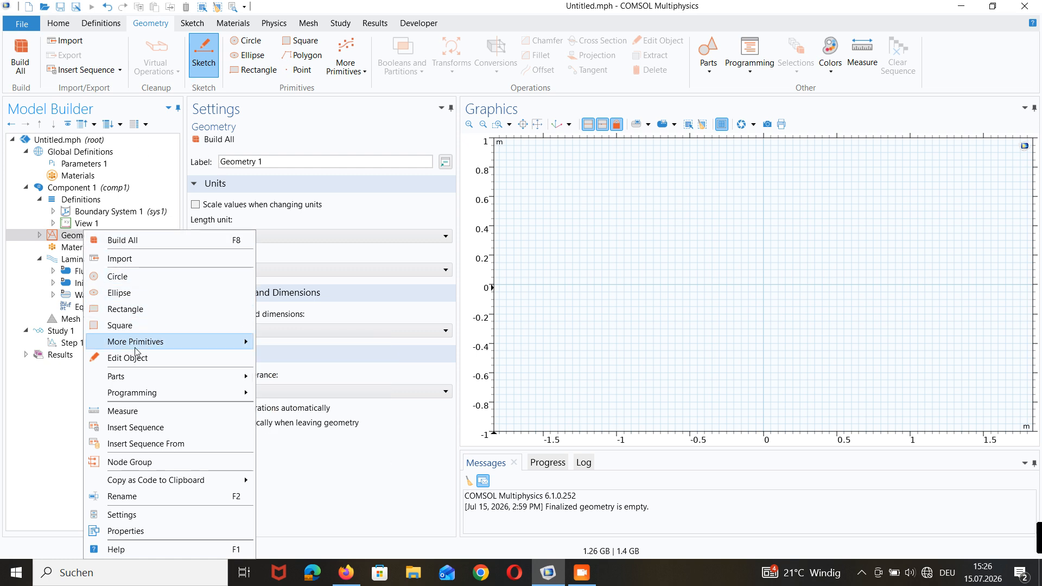
pyautogui.click(2, 452)
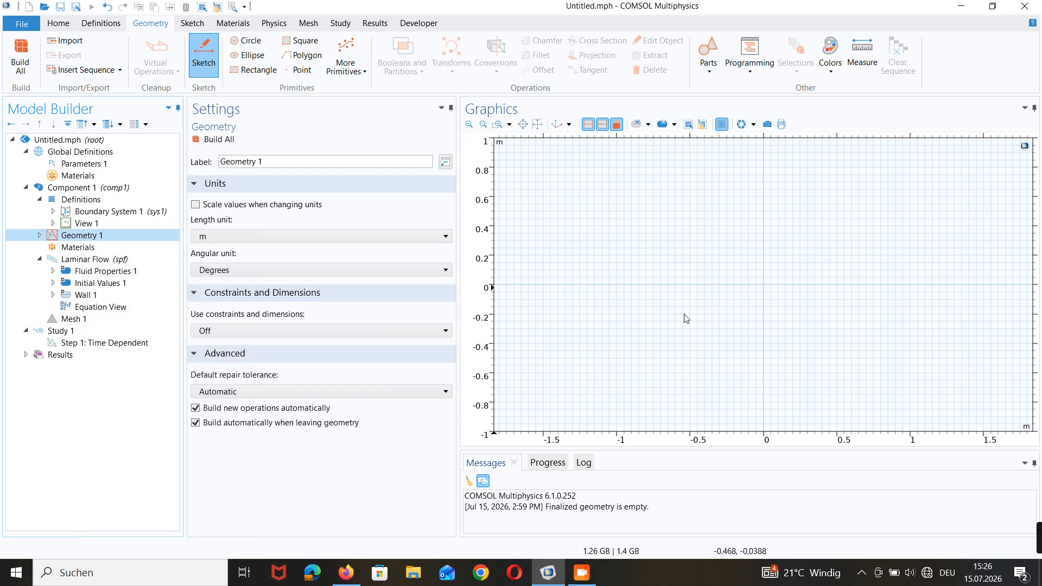
# Browse the Built-in materials that can be added to Component 1 from the library, and close the material browser.
pyautogui.click(91, 248)
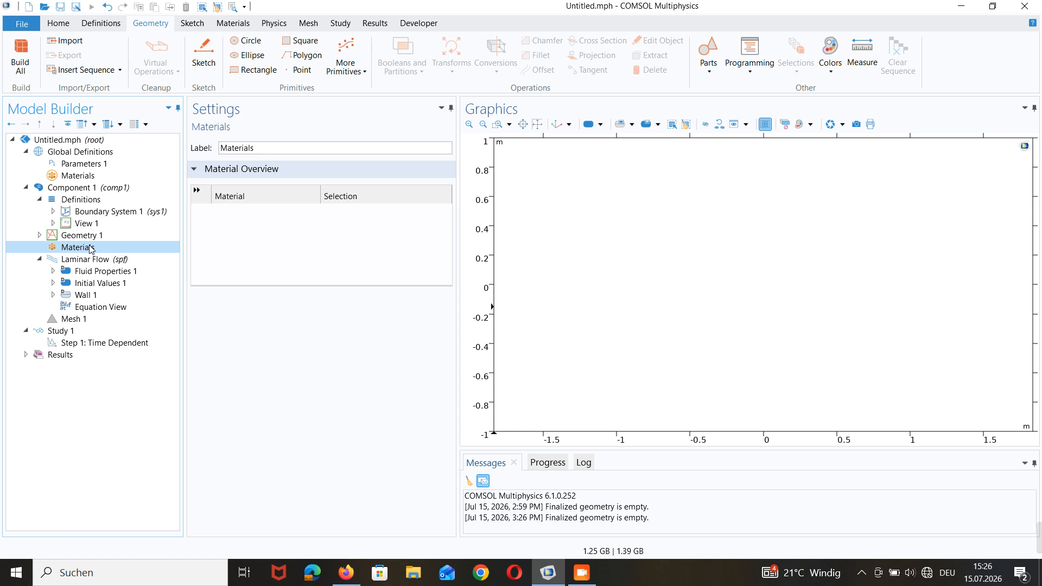
pyautogui.rightClick(90, 249)
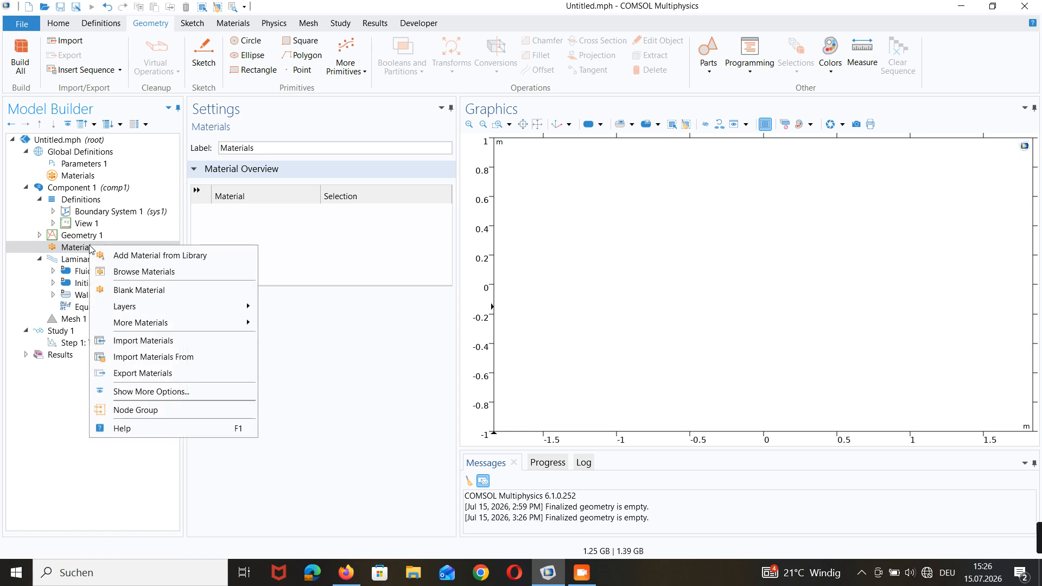
pyautogui.click(128, 258)
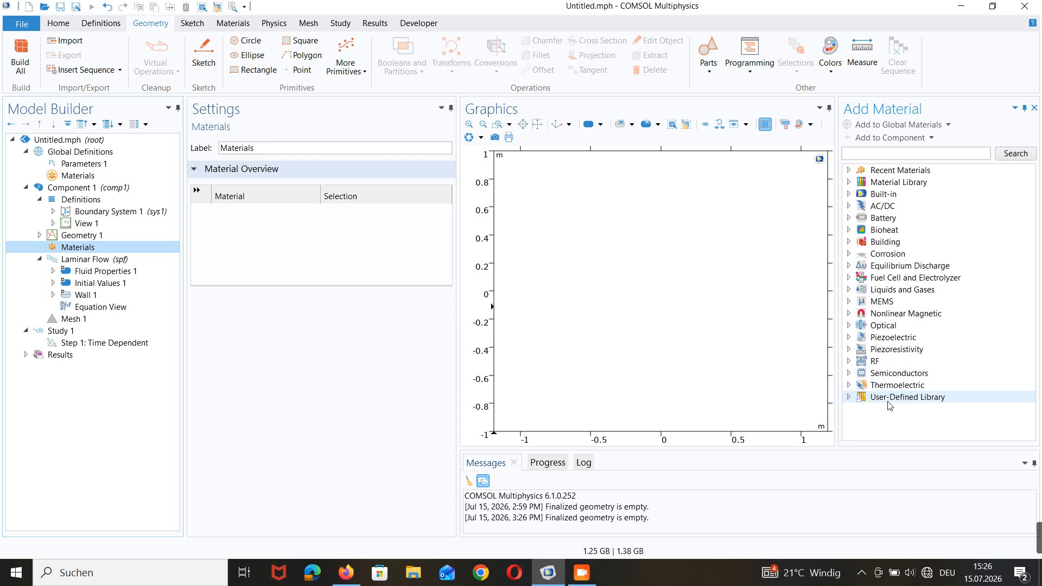
pyautogui.click(849, 194)
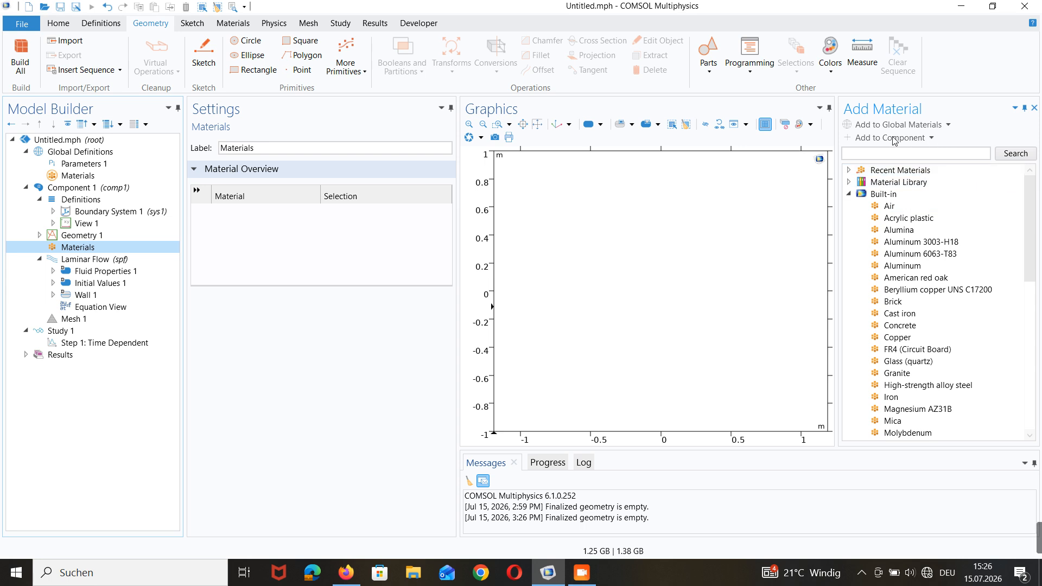
pyautogui.click(1035, 108)
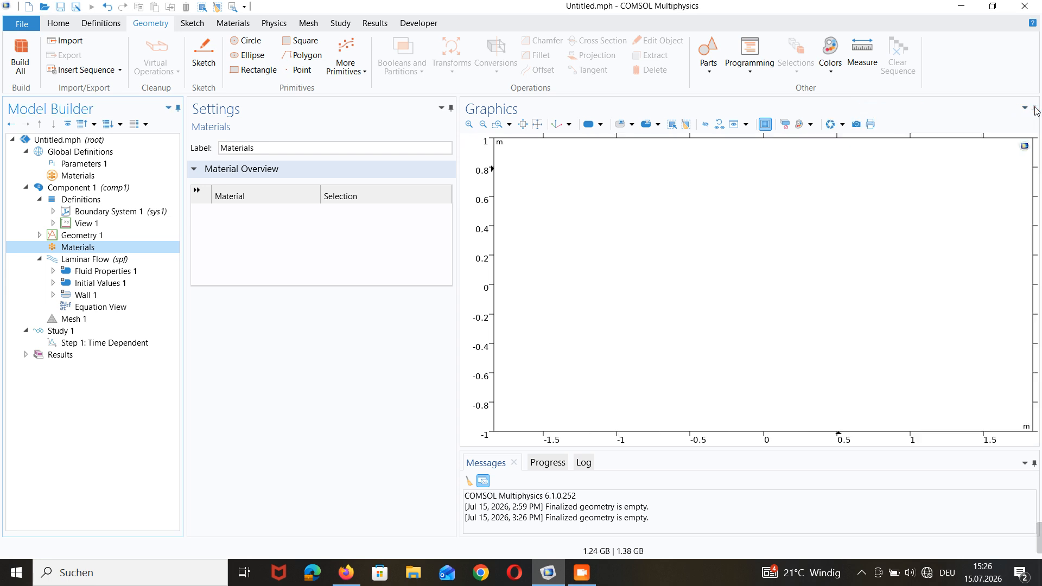
# Add the Heat Transfer in Fluids (ht) interface to Component 1 alongside Laminar Flow, and close the physics browser.
pyautogui.click(99, 260)
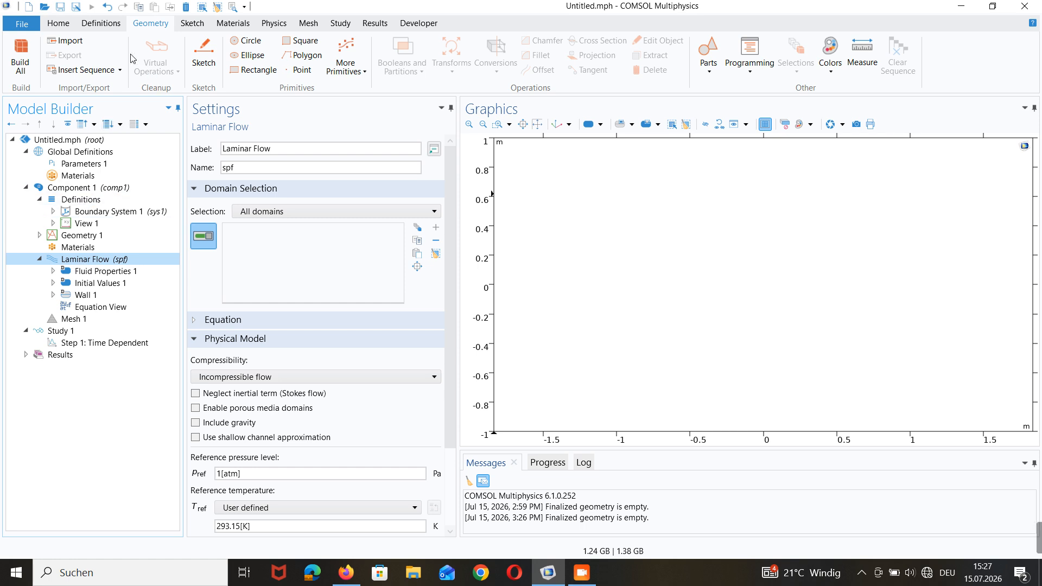
pyautogui.click(268, 28)
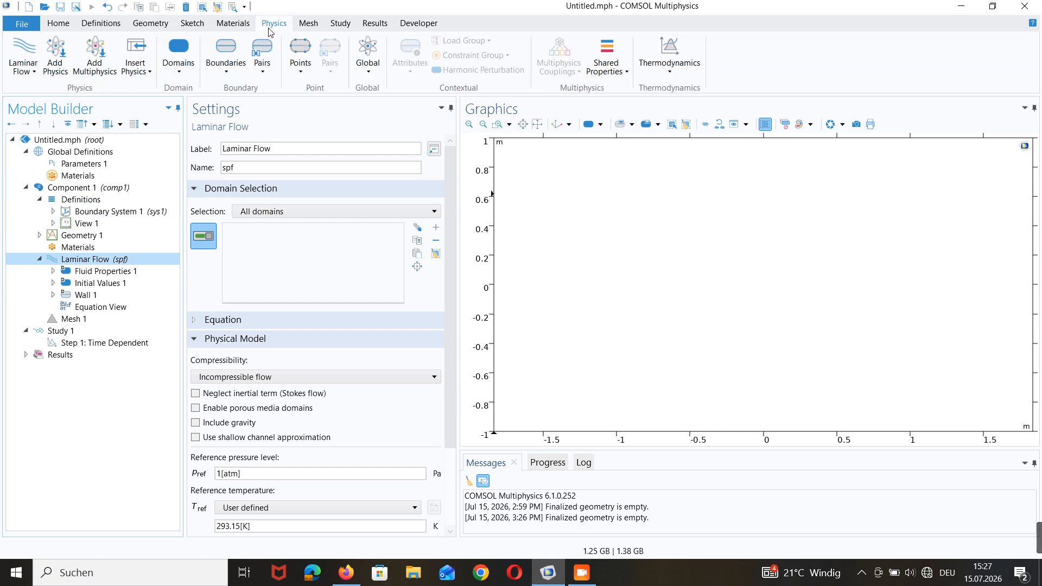
pyautogui.click(54, 57)
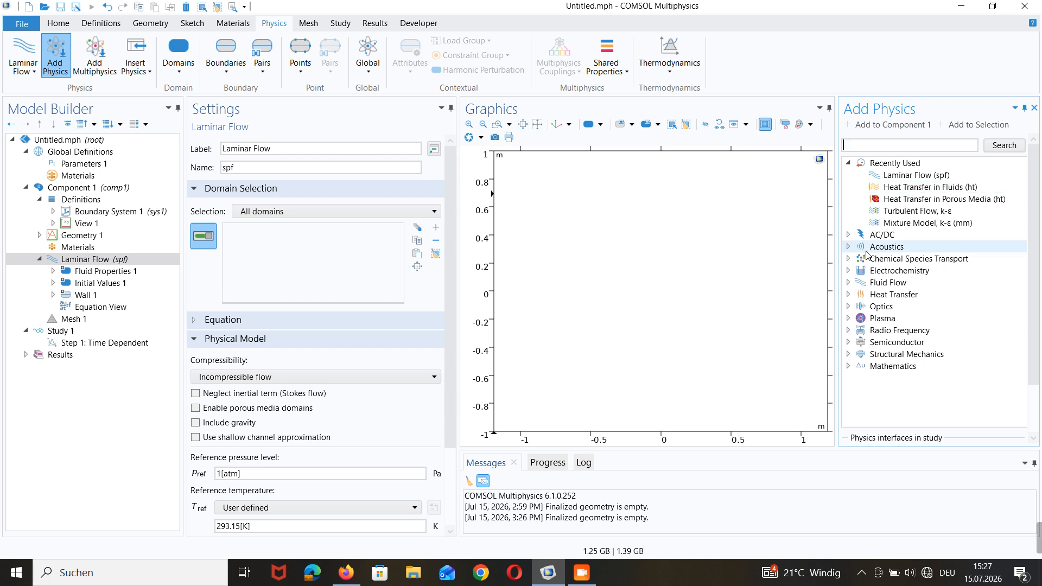
pyautogui.click(849, 294)
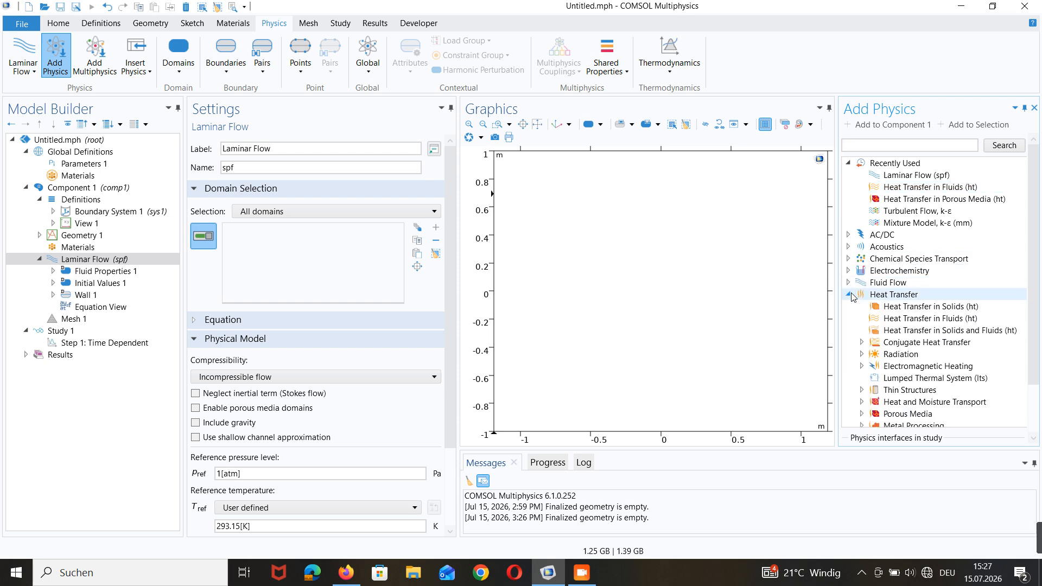
pyautogui.click(917, 319)
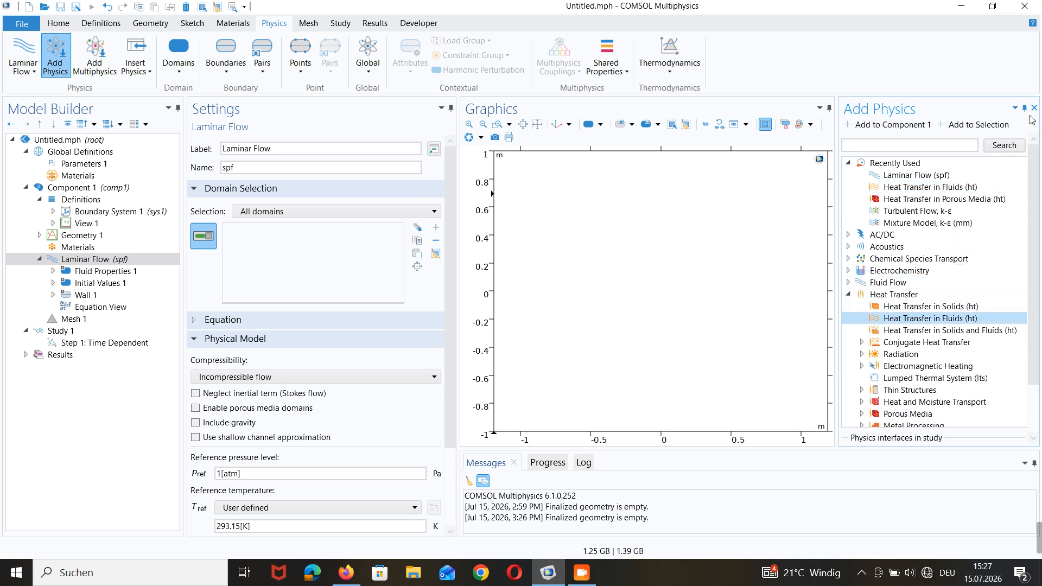
pyautogui.click(895, 125)
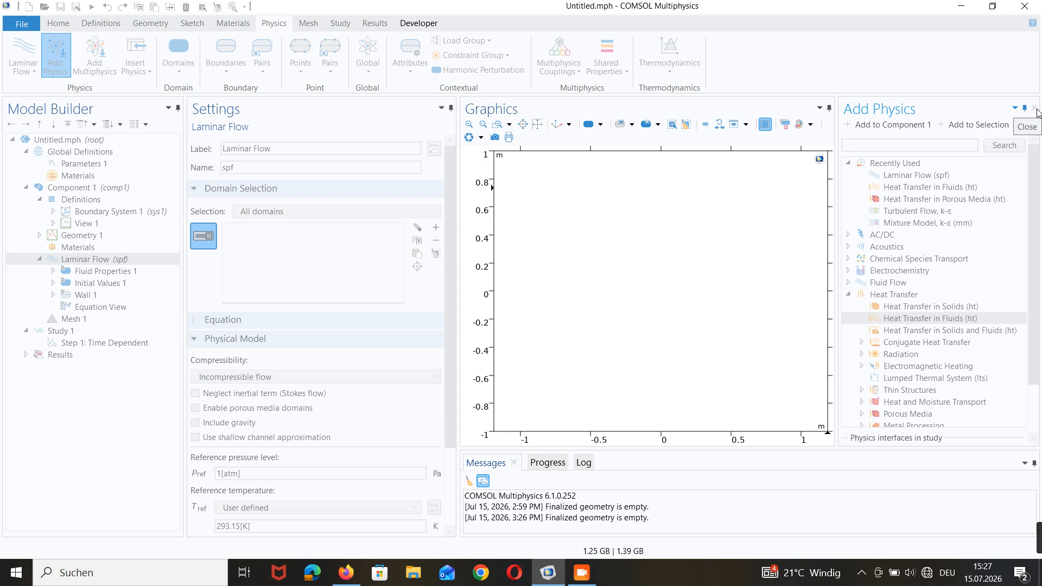
pyautogui.click(1036, 111)
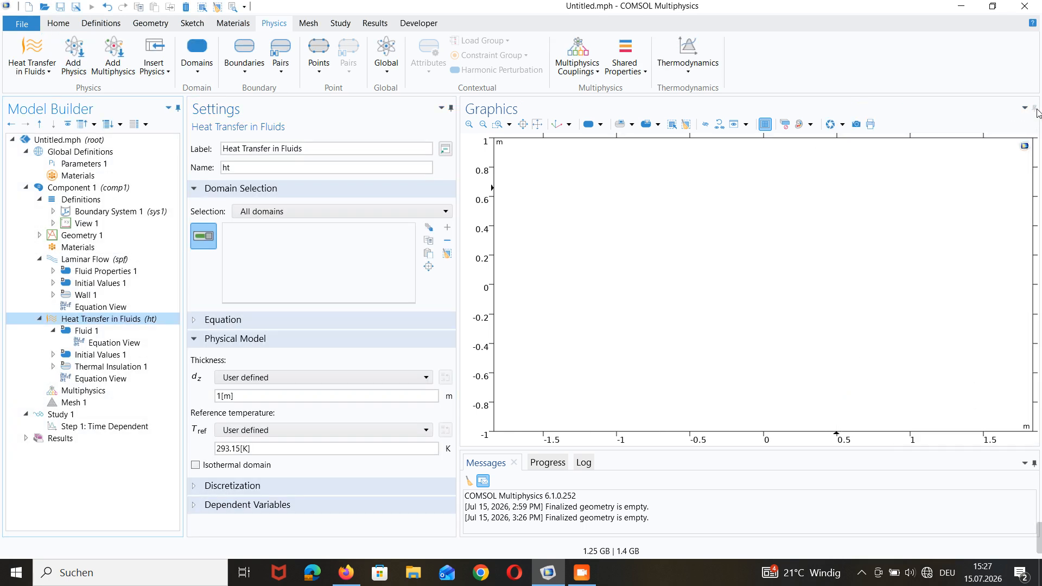
# Examine the Laminar Flow interface's governing equations and the boundary conditions and flow control devices it offers.
pyautogui.click(95, 260)
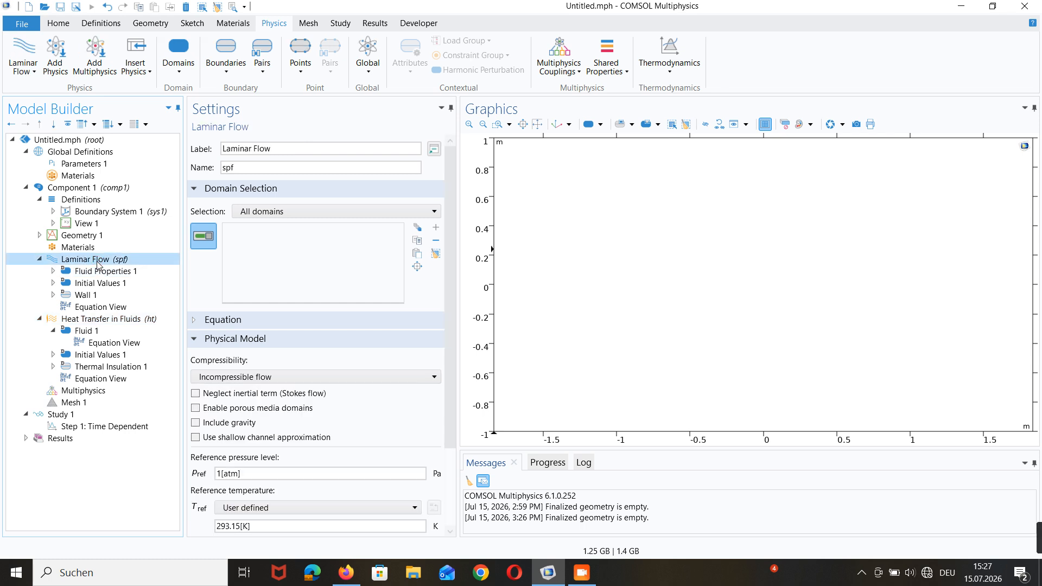
pyautogui.click(194, 321)
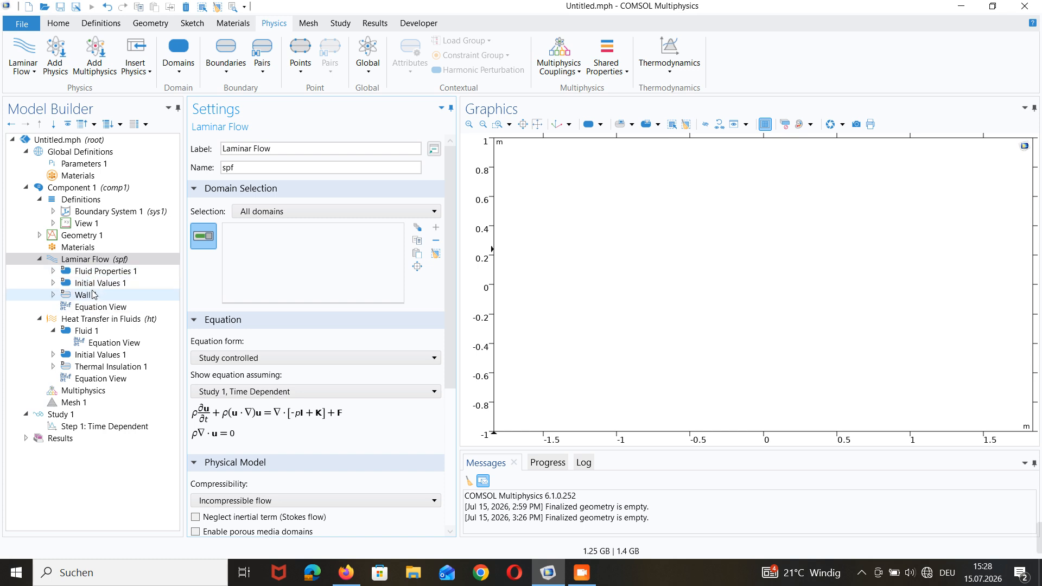
pyautogui.rightClick(92, 264)
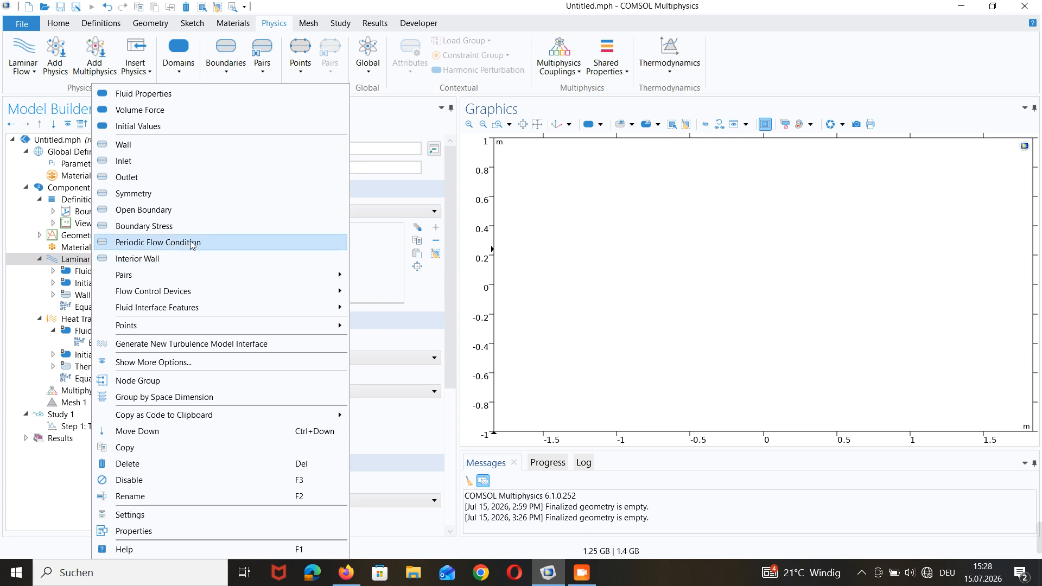
pyautogui.moveTo(232, 294)
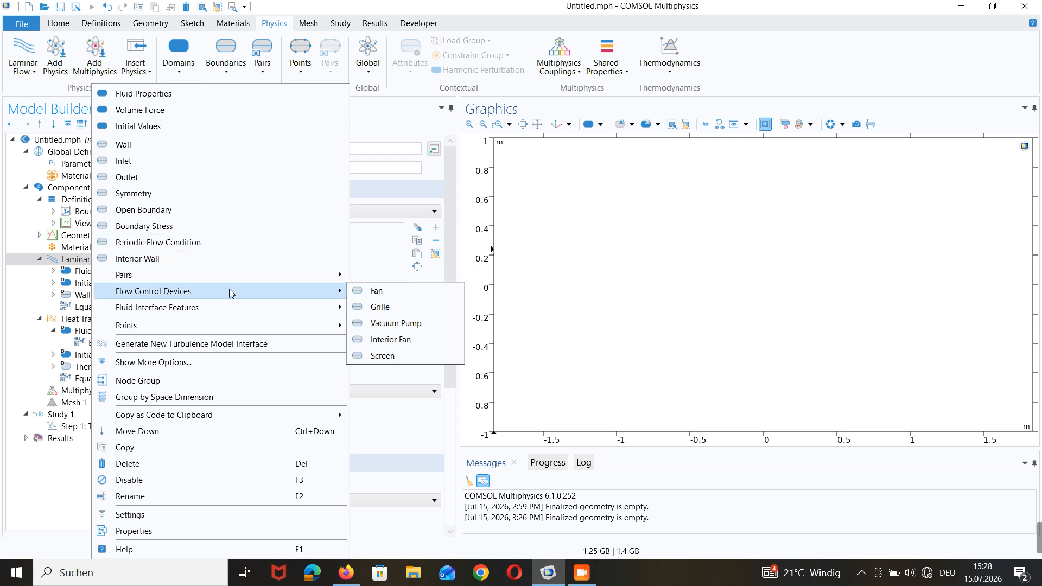
pyautogui.click(394, 425)
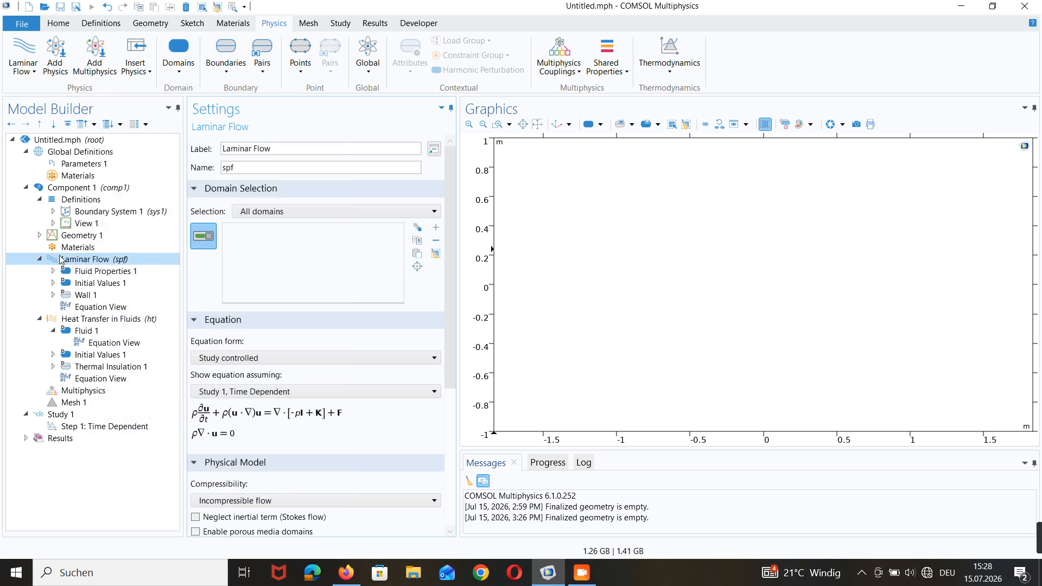
# Add a Nonisothermal Flow multiphysics coupling between Laminar Flow and Heat Transfer in Fluids, and inspect its equation.
pyautogui.click(85, 320)
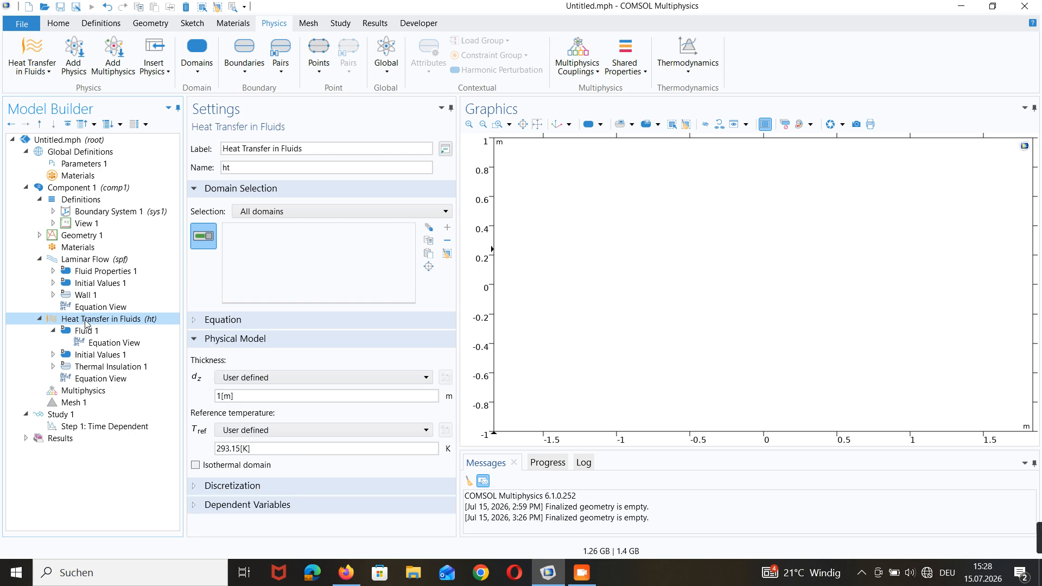
pyautogui.click(92, 391)
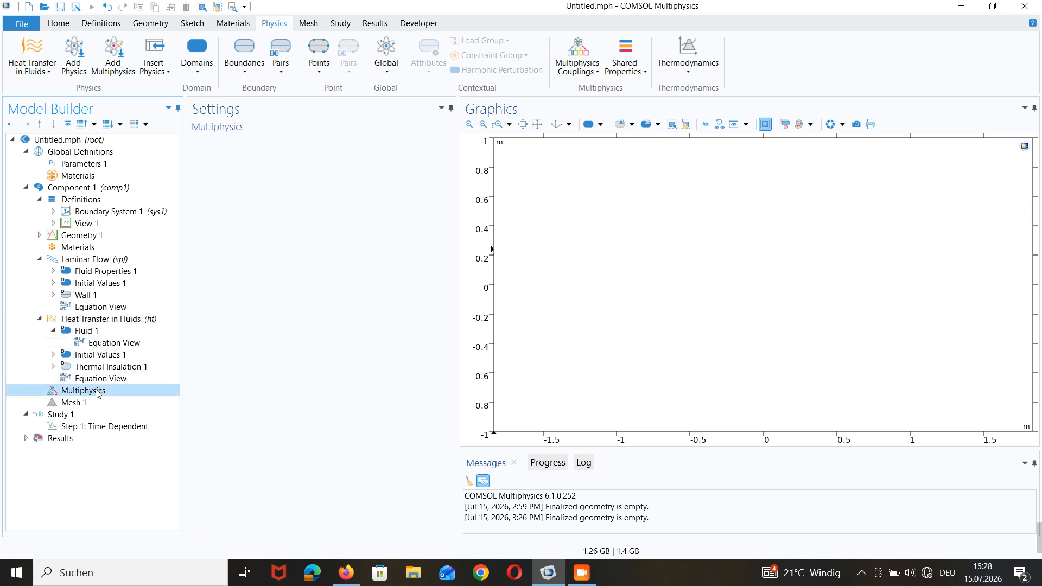
pyautogui.rightClick(97, 392)
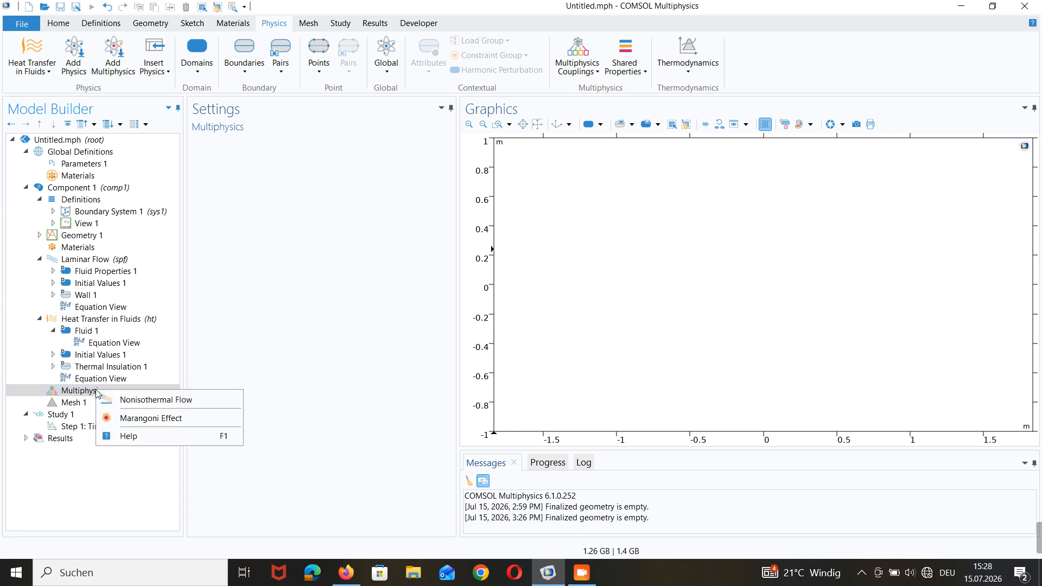
pyautogui.click(138, 404)
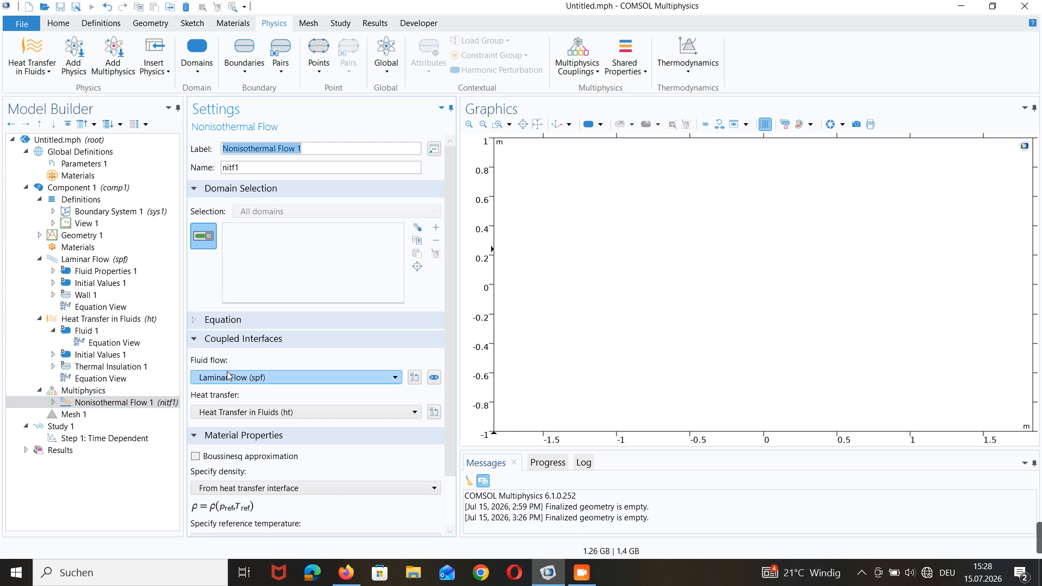
pyautogui.click(195, 320)
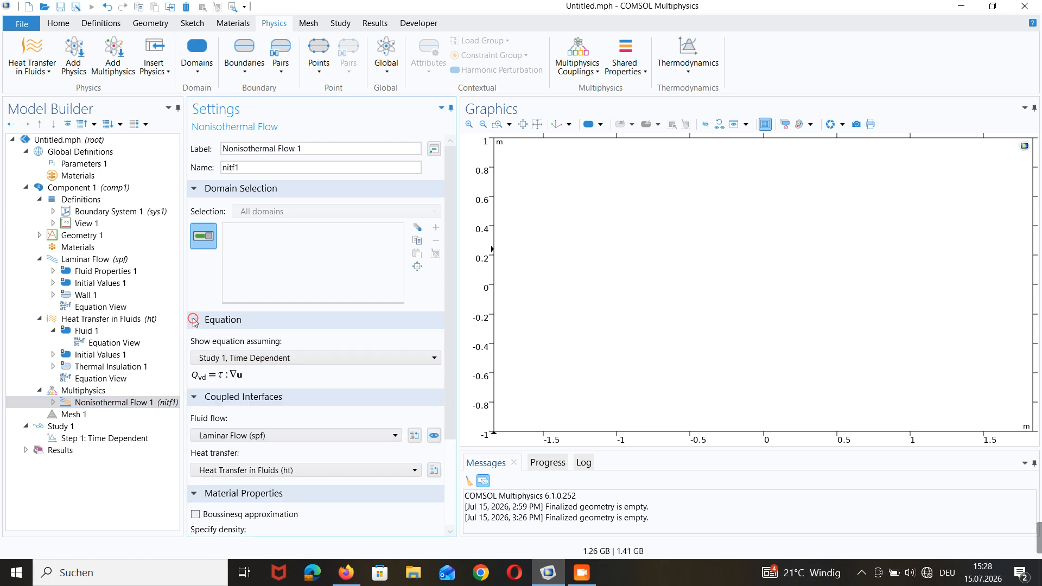
pyautogui.click(195, 320)
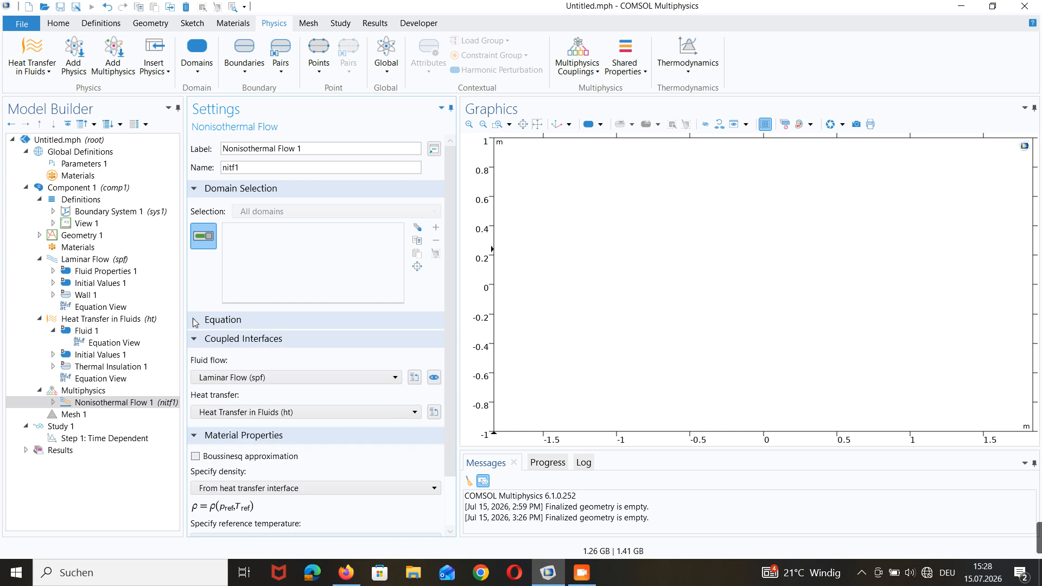
# Examine the Fluid 1 and Initial Values 1 settings of Heat Transfer in Fluids, plus the Mesh 1 settings and meshing tools.
pyautogui.click(53, 331)
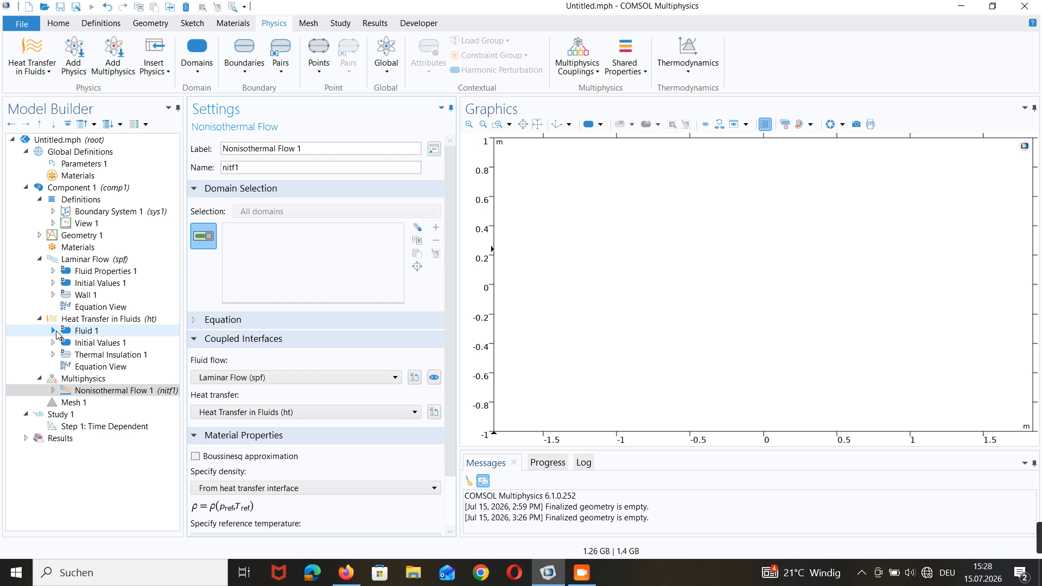
pyautogui.click(86, 332)
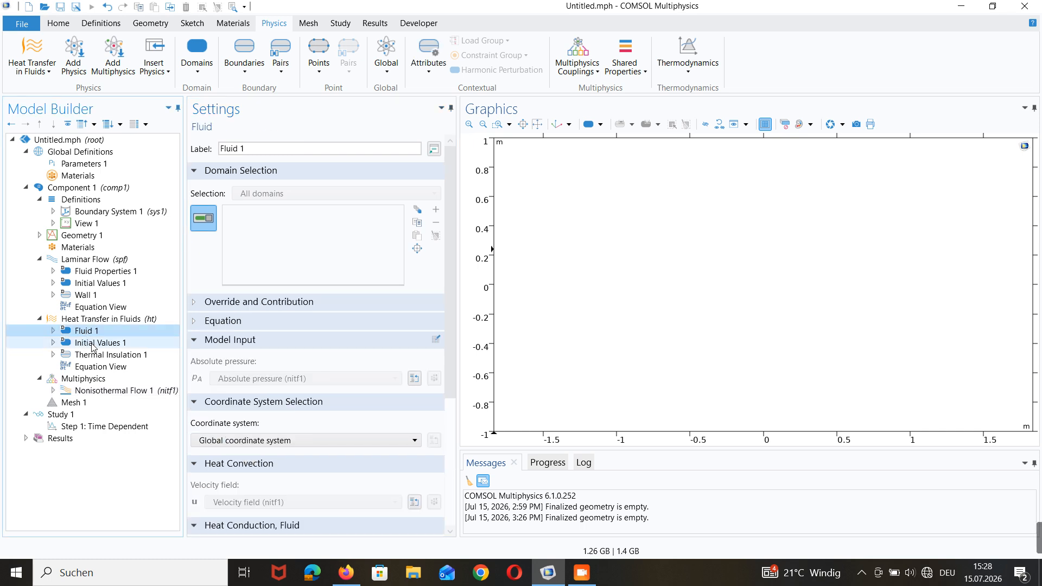
pyautogui.click(93, 343)
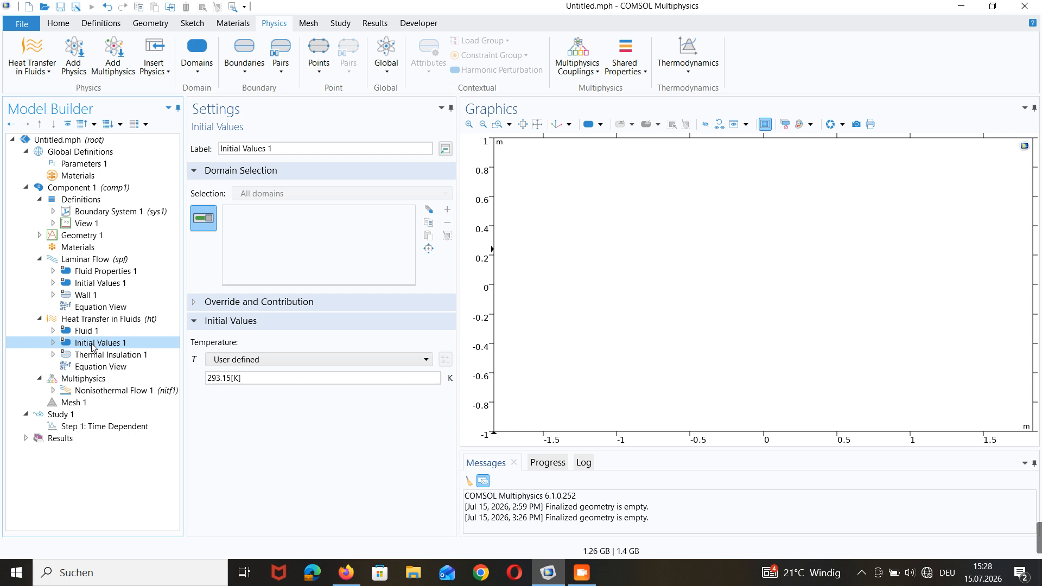
pyautogui.click(132, 332)
pyautogui.click(197, 321)
pyautogui.click(197, 321)
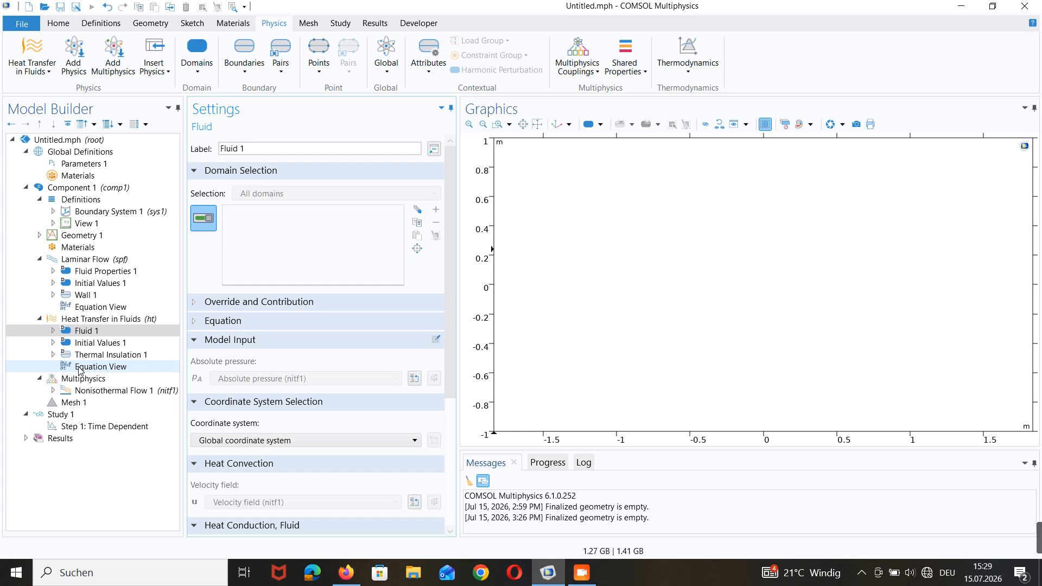
pyautogui.click(71, 403)
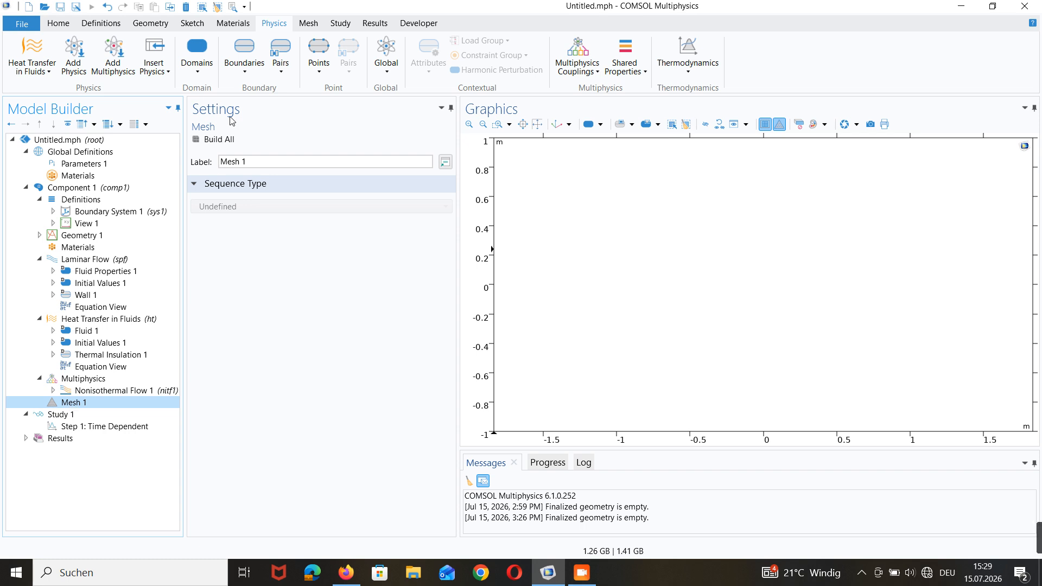
pyautogui.click(313, 28)
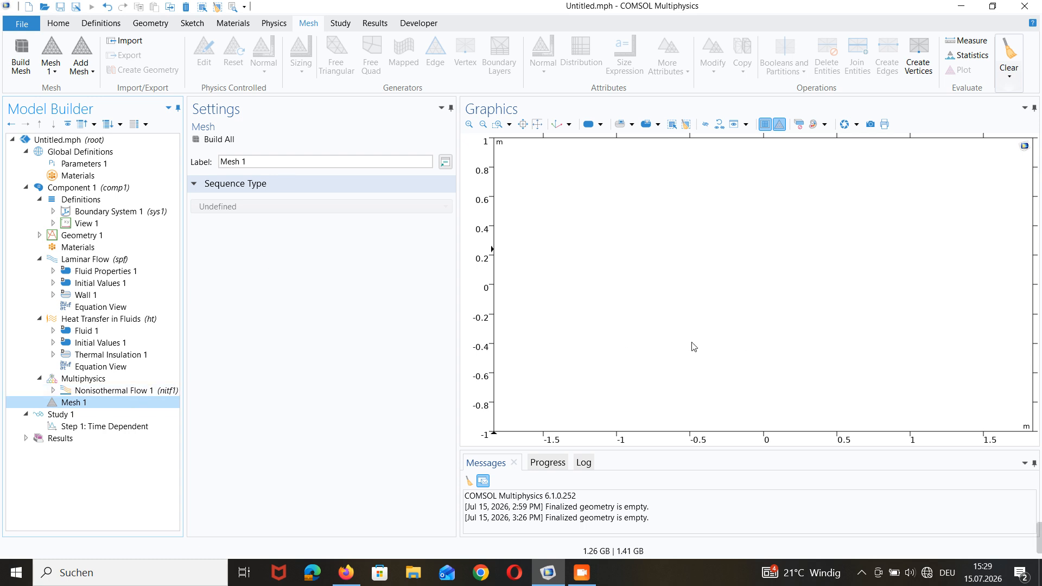
# Enable plotting of results while solving for the Time Dependent study step, and expand the Results branch.
pyautogui.click(84, 428)
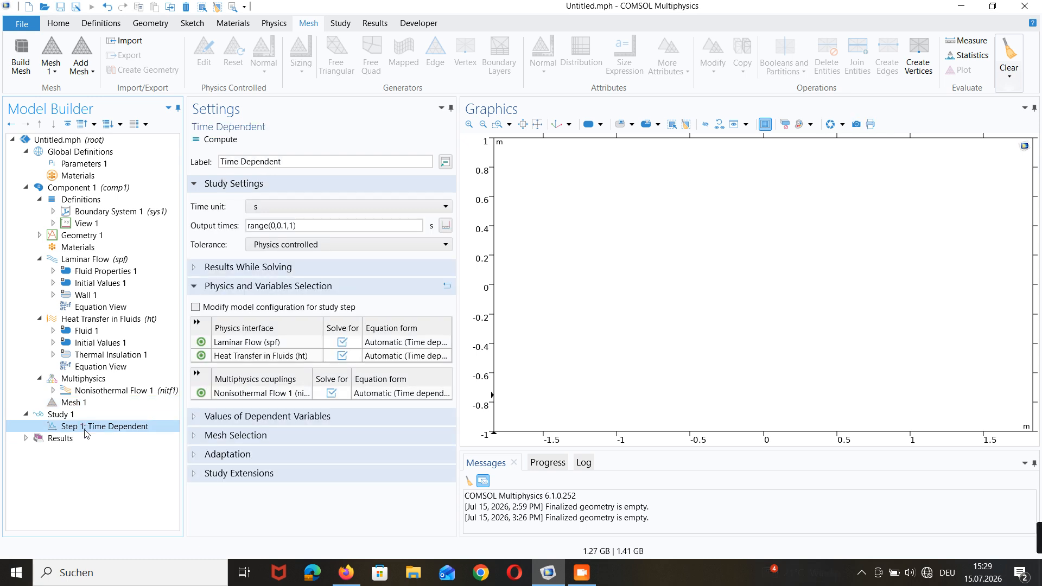
pyautogui.click(281, 226)
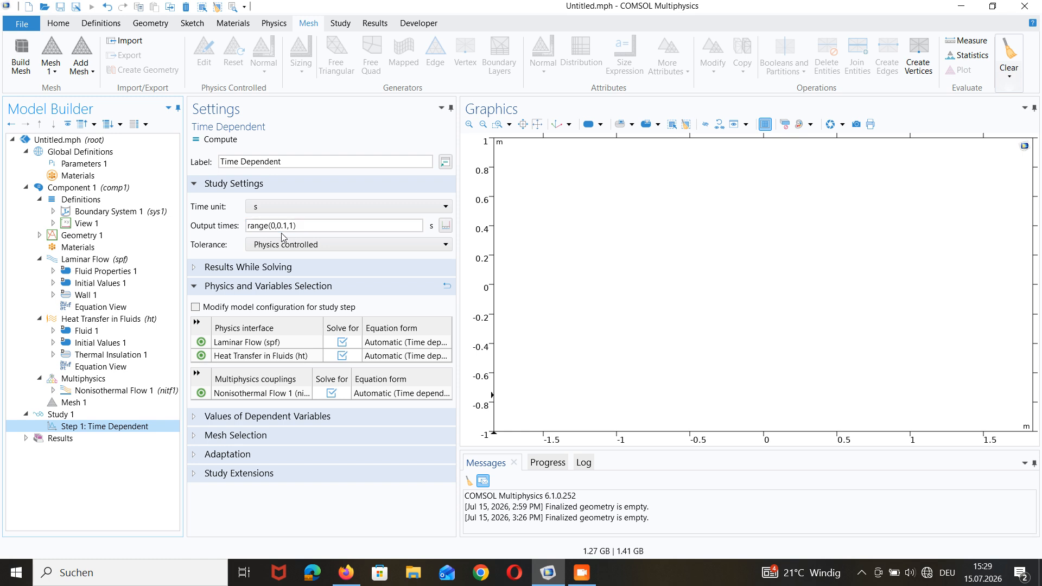
pyautogui.click(193, 268)
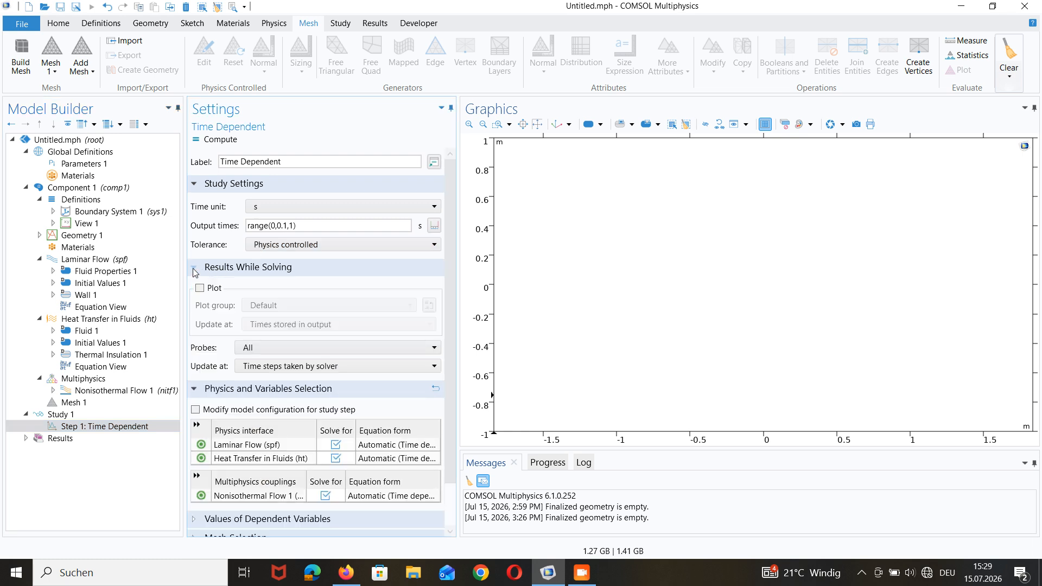
pyautogui.click(200, 288)
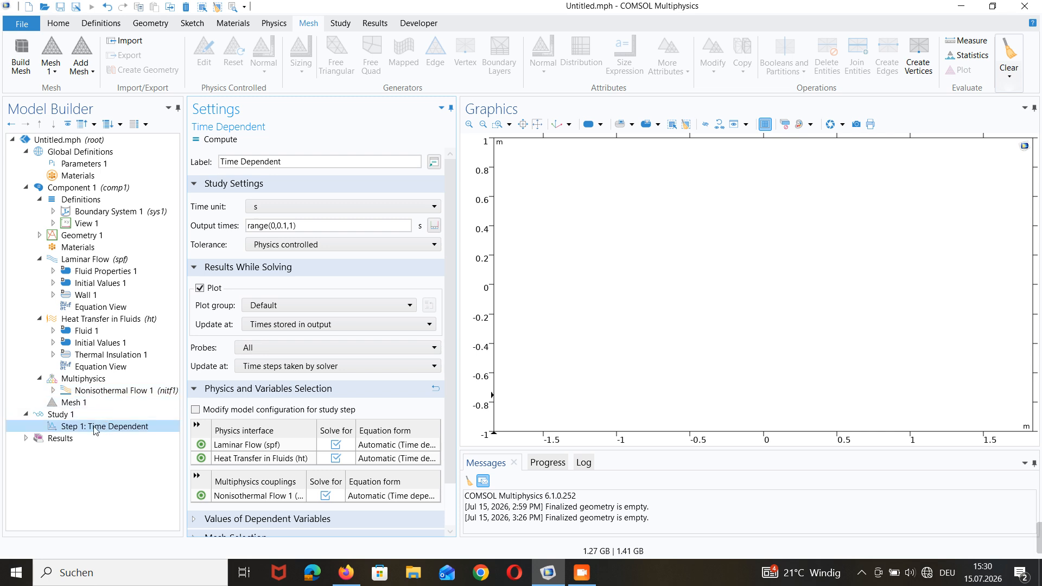
pyautogui.click(26, 438)
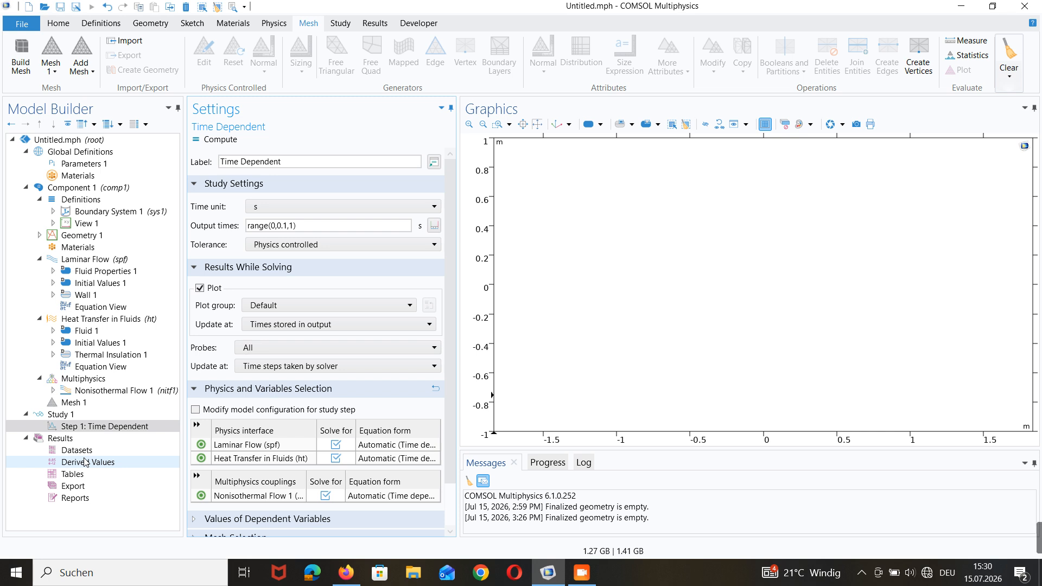
pyautogui.moveTo(1039, 530)
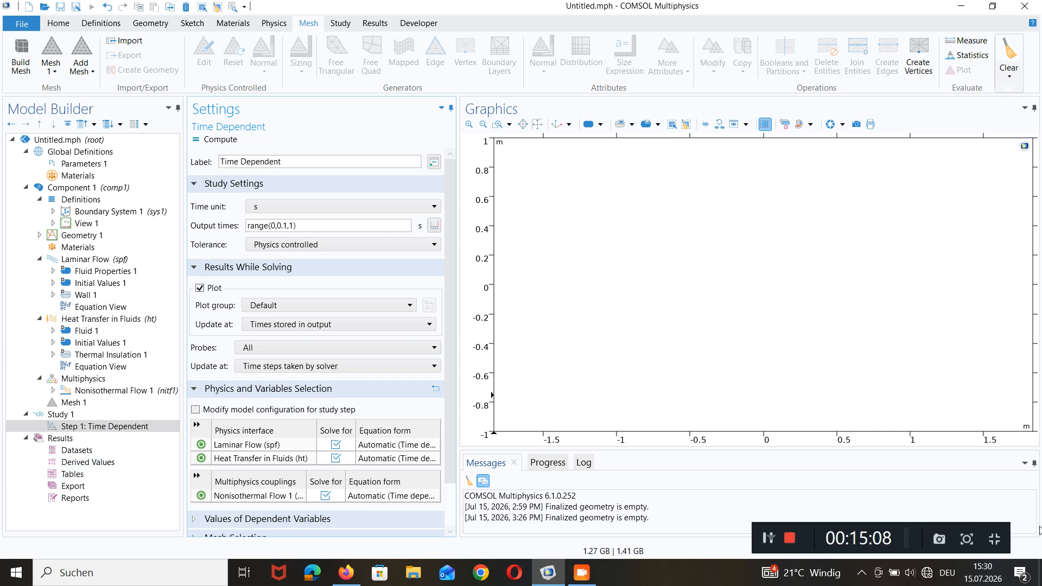